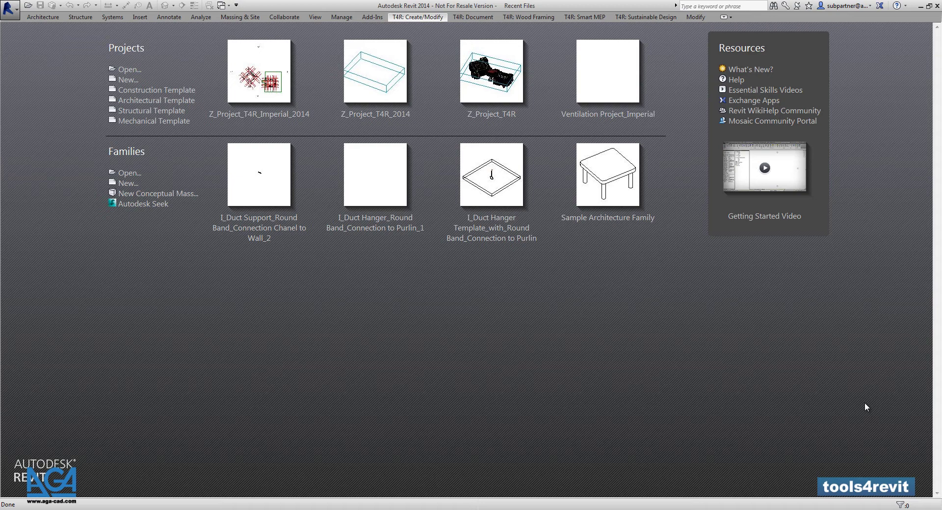
Open the Z_Project_T4R_Imperial_2014 project and zoom into the A 3 Level floor plan
{"action": "left_click", "coordinate": [264, 120]}
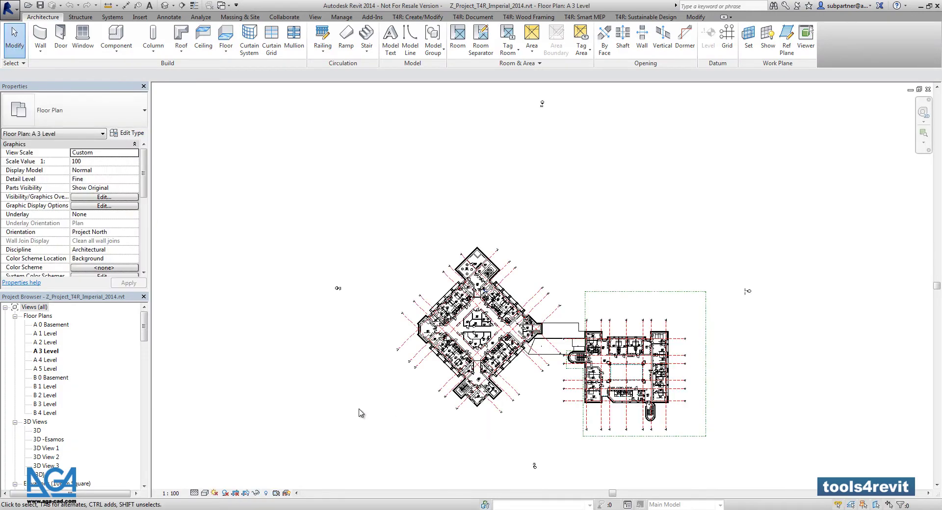
{"action": "scroll", "coordinate": [500, 351], "scroll_direction": "up", "scroll_amount": 4}
{"action": "scroll", "coordinate": [503, 350], "scroll_direction": "up", "scroll_amount": 6}
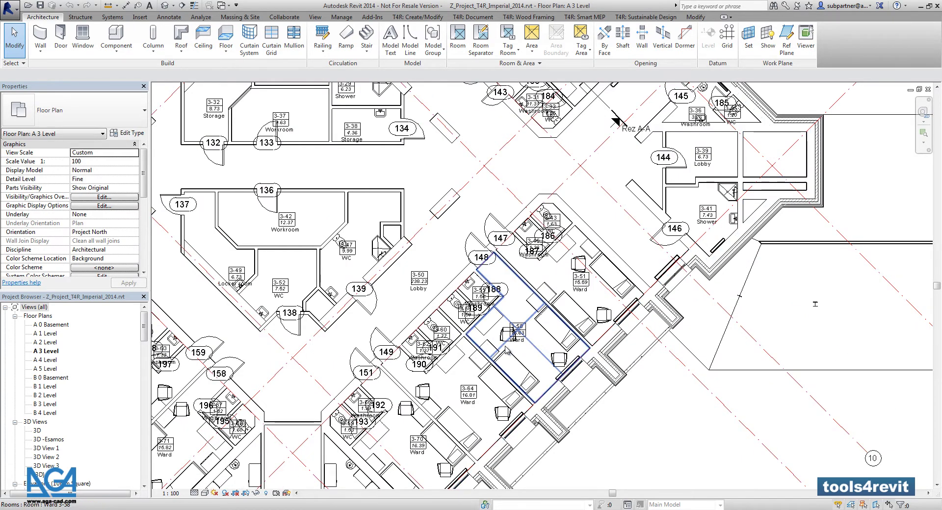
Select Ward room 3-58, then select the Basic Wall Interior 150mm wall beside it
{"action": "left_click", "coordinate": [514, 350]}
{"action": "scroll", "coordinate": [556, 346], "scroll_direction": "up", "scroll_amount": 3}
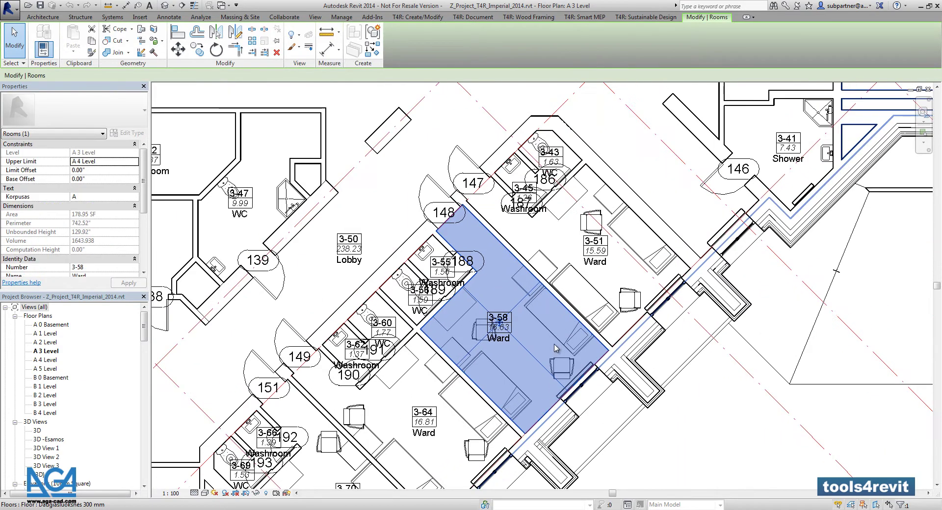
{"action": "key", "text": "Escape"}
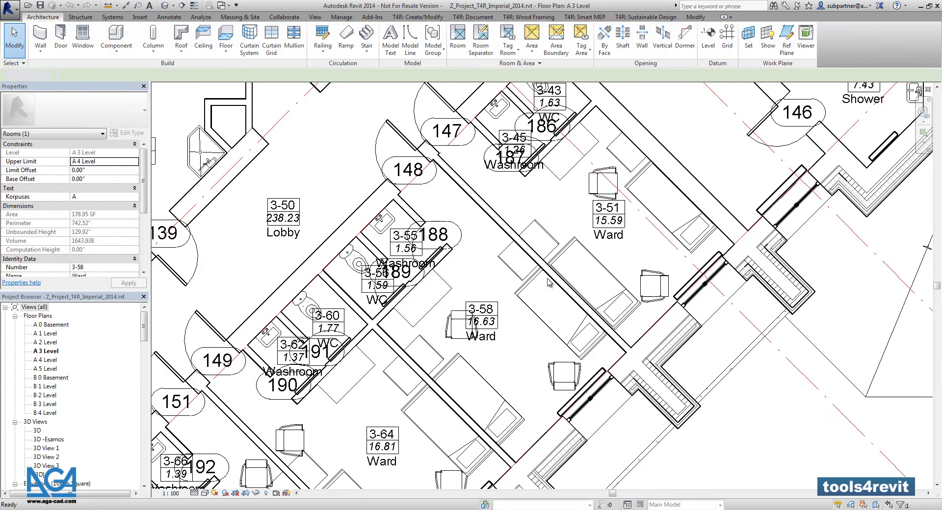
{"action": "left_click", "coordinate": [549, 273]}
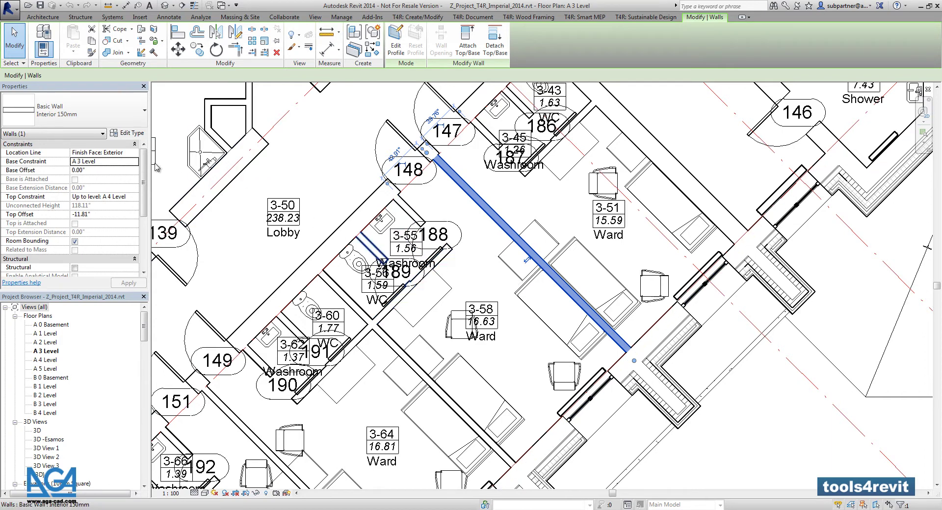
{"action": "left_click", "coordinate": [127, 133]}
{"action": "left_click", "coordinate": [333, 251]}
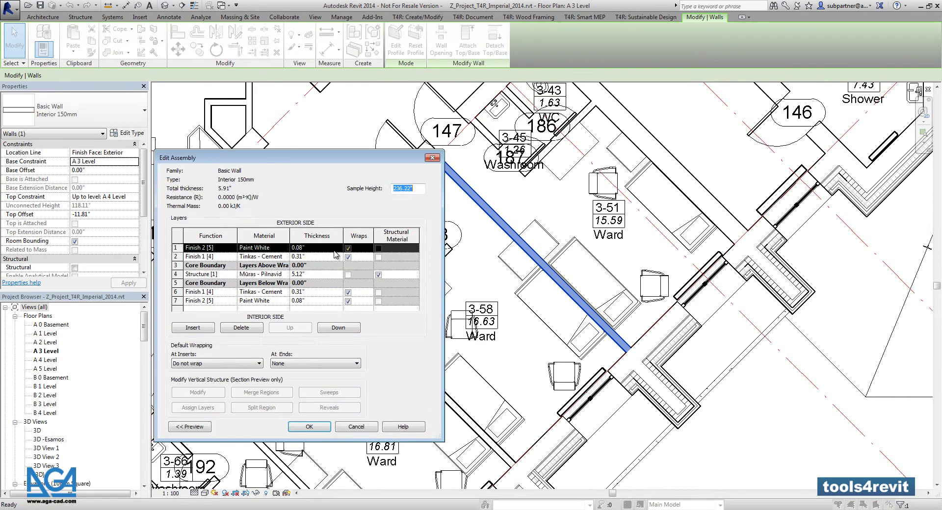
{"action": "left_click", "coordinate": [196, 426]}
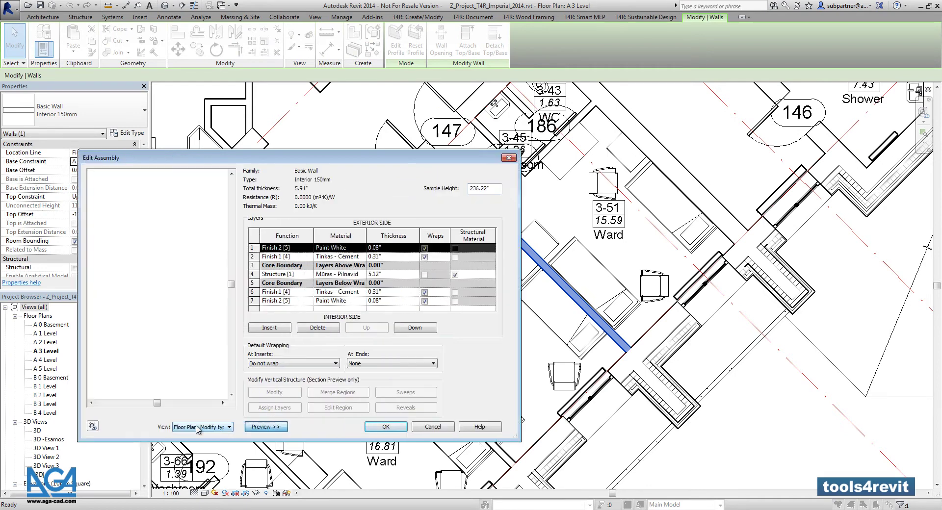
{"action": "left_click", "coordinate": [343, 301]}
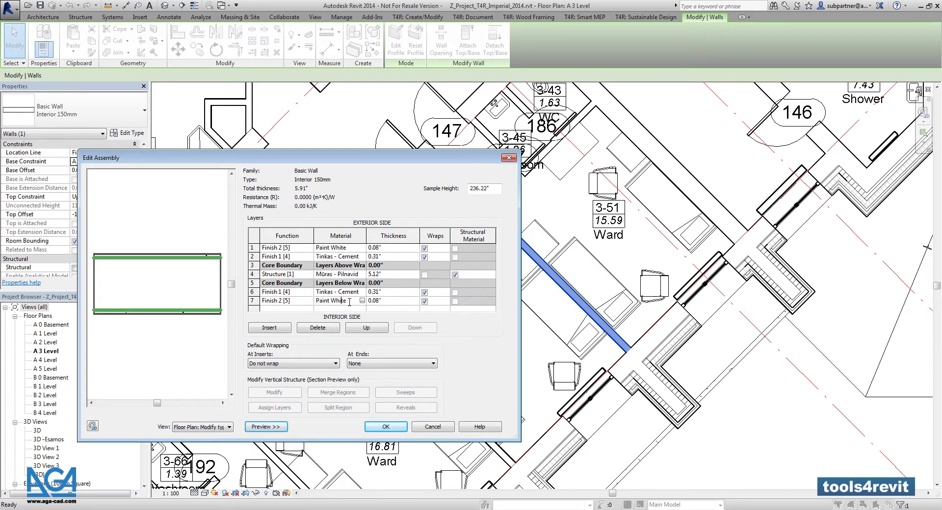
{"action": "left_click", "coordinate": [351, 302]}
{"action": "left_click", "coordinate": [432, 427]}
Close the wall type properties unchanged and select Ward room 3-58 instead
{"action": "left_click", "coordinate": [439, 429]}
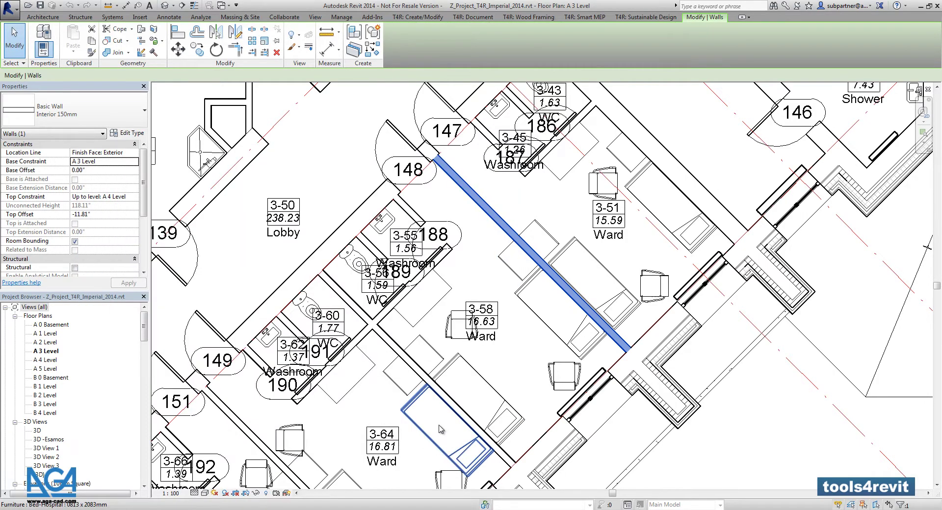
{"action": "key", "text": "Escape"}
{"action": "scroll", "coordinate": [471, 351], "scroll_direction": "down", "scroll_amount": 2}
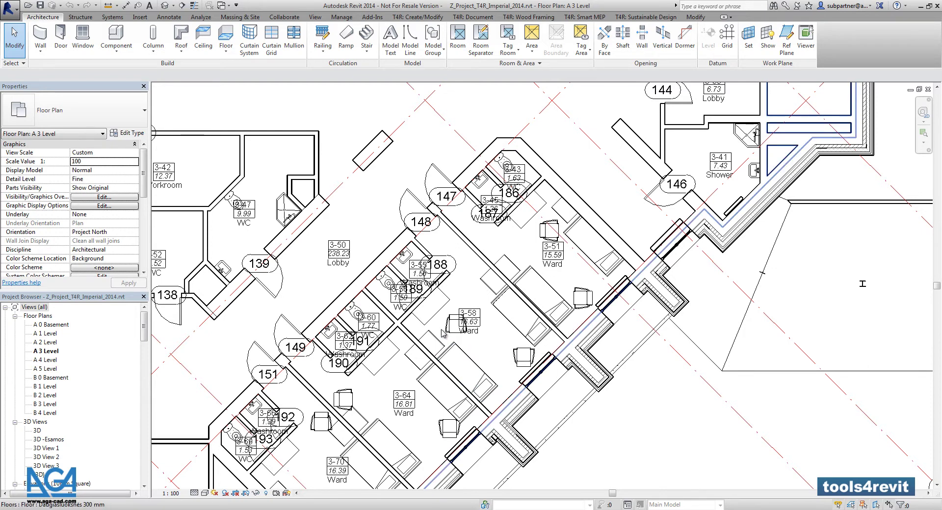
{"action": "left_click", "coordinate": [451, 347]}
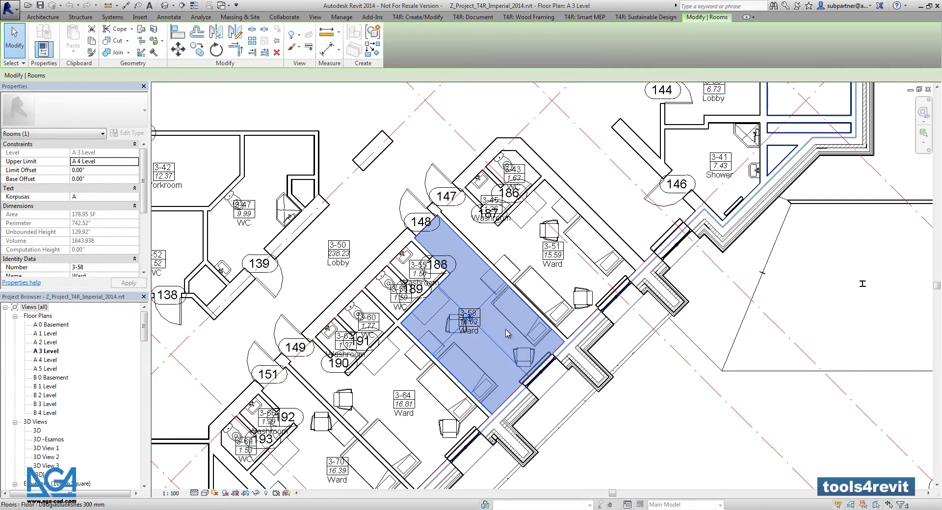
{"action": "scroll", "coordinate": [504, 329], "scroll_direction": "down", "scroll_amount": 3}
Launch tools4revit BIM Tree > Manage BIM Data for the selected room
{"action": "left_click", "coordinate": [426, 17]}
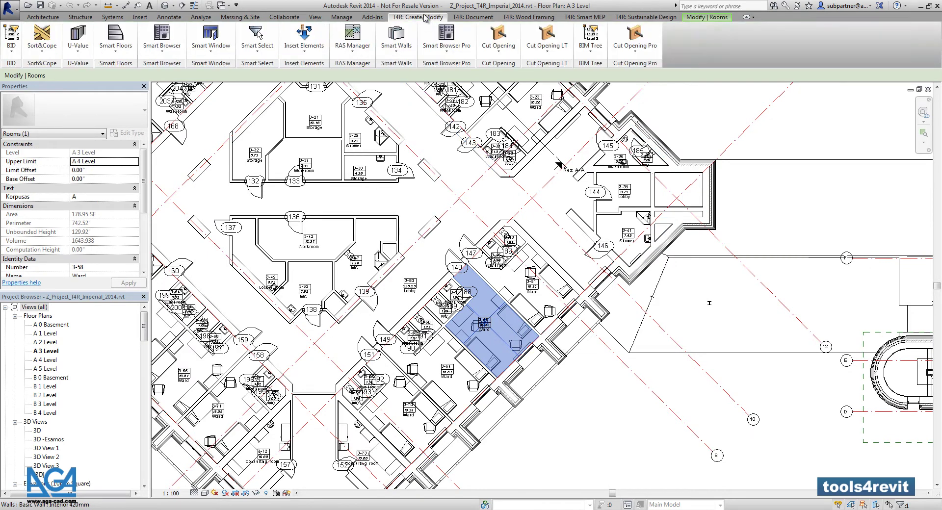
{"action": "left_click", "coordinate": [592, 49]}
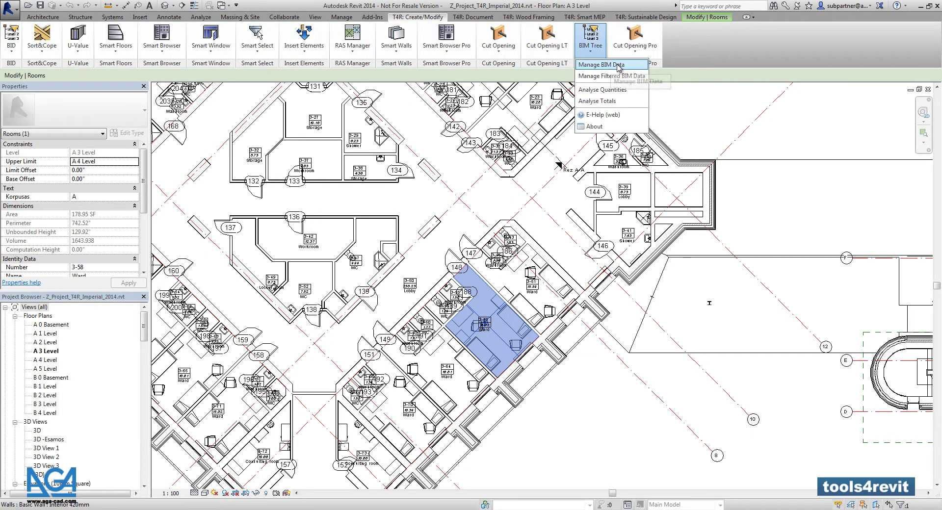
{"action": "left_click", "coordinate": [602, 64]}
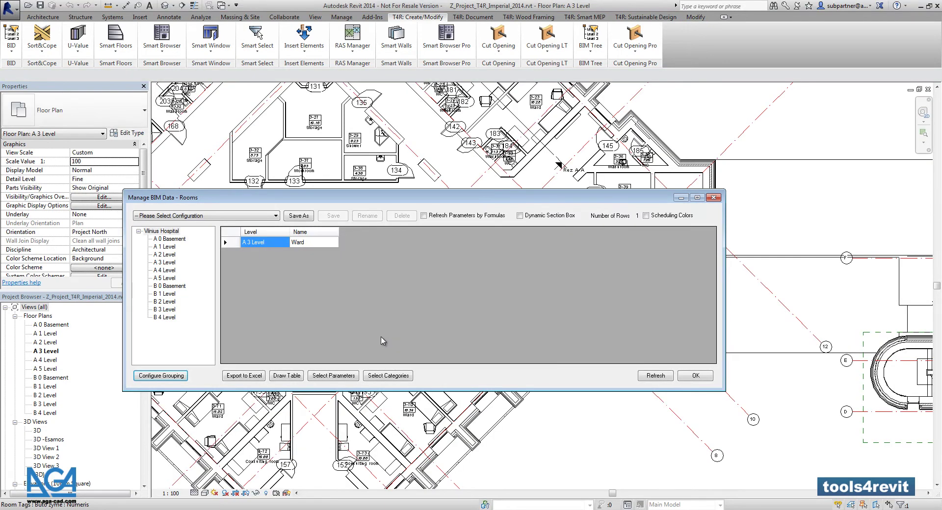
List all 78 A 3 Level rooms in Manage BIM Data and reposition the window
{"action": "left_click", "coordinate": [167, 263]}
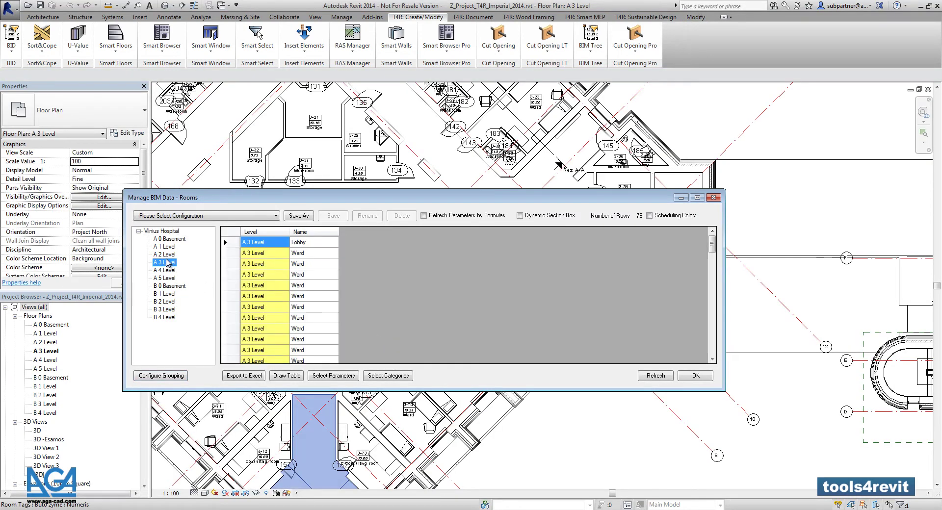
{"action": "left_click", "coordinate": [166, 255]}
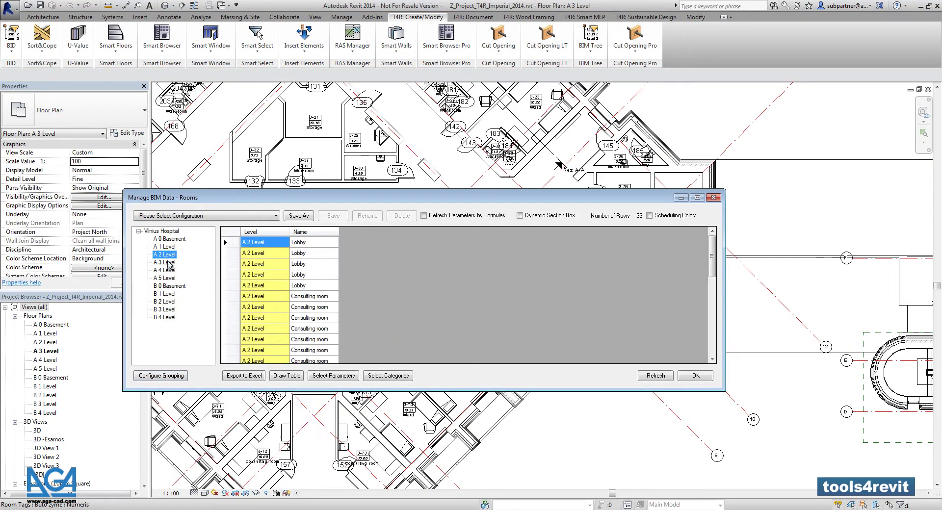
{"action": "left_click", "coordinate": [168, 263]}
{"action": "left_click_drag", "start_coordinate": [458, 203], "coordinate": [452, 188]}
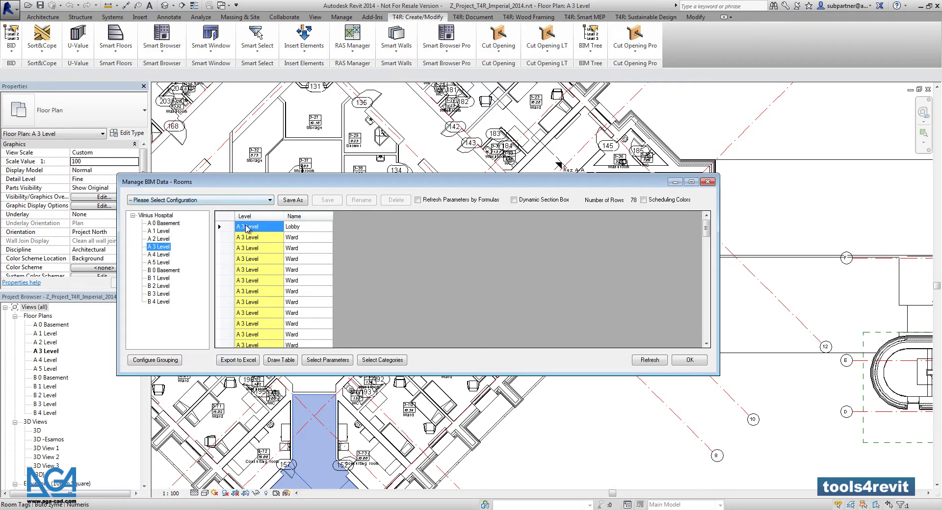
{"action": "left_click", "coordinate": [374, 266]}
Add the Area parameter as a column in the room table
{"action": "left_click", "coordinate": [328, 360]}
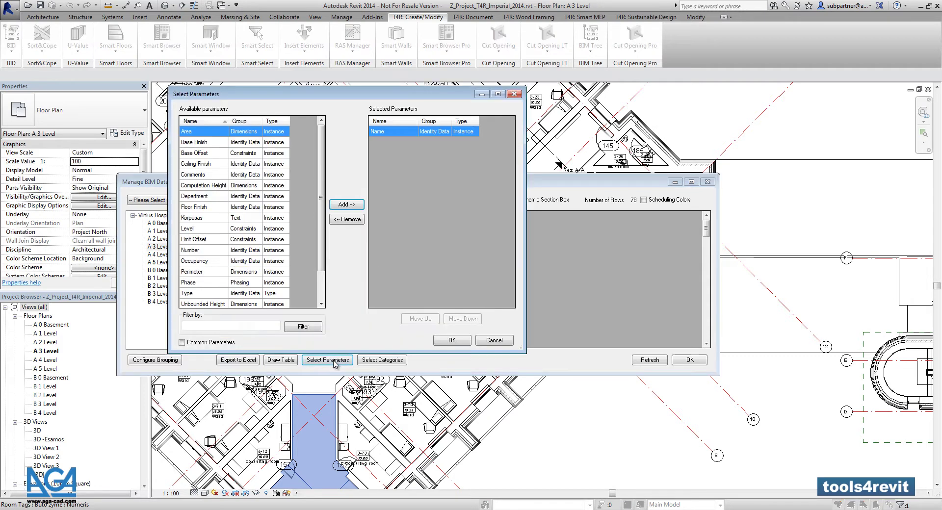
{"action": "left_click", "coordinate": [345, 208]}
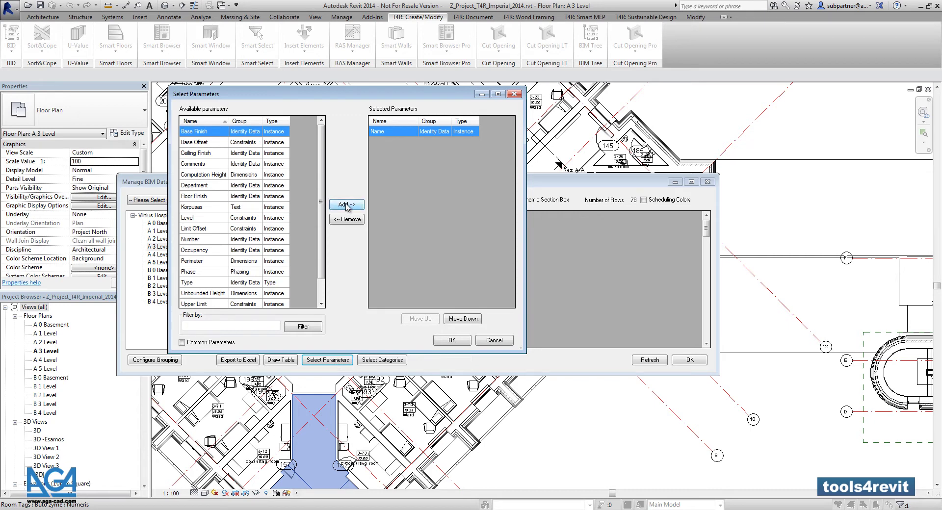
{"action": "left_click", "coordinate": [450, 341]}
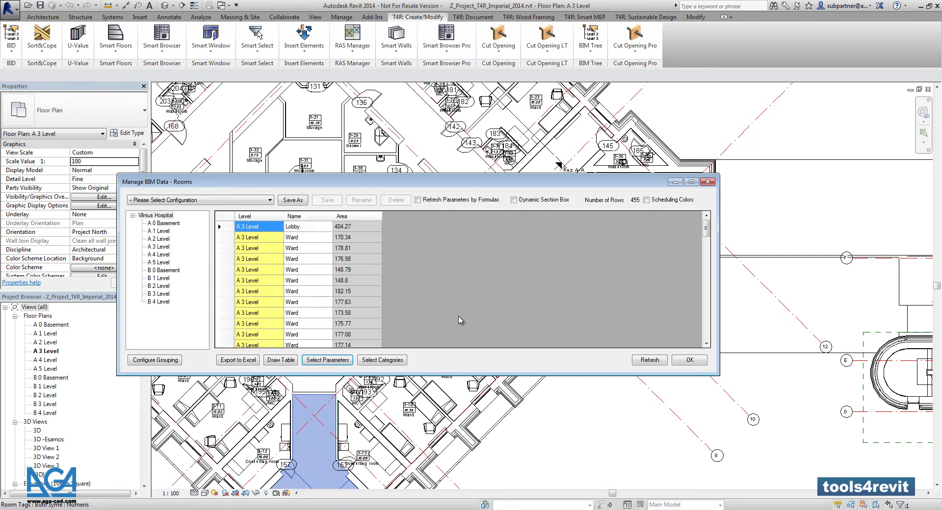
Group the table rows by Level, Department, Room Name and Room Number
{"action": "left_click", "coordinate": [164, 361]}
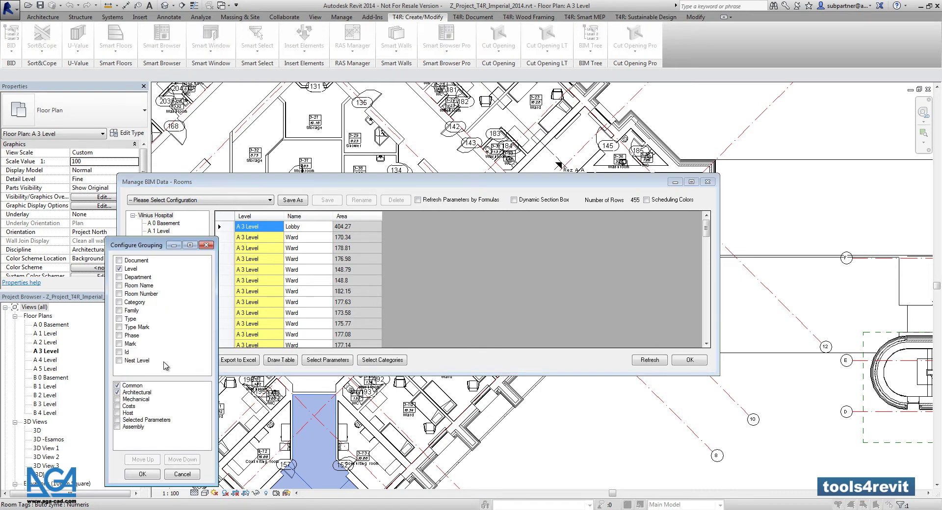
{"action": "left_click_drag", "start_coordinate": [136, 246], "coordinate": [254, 243]}
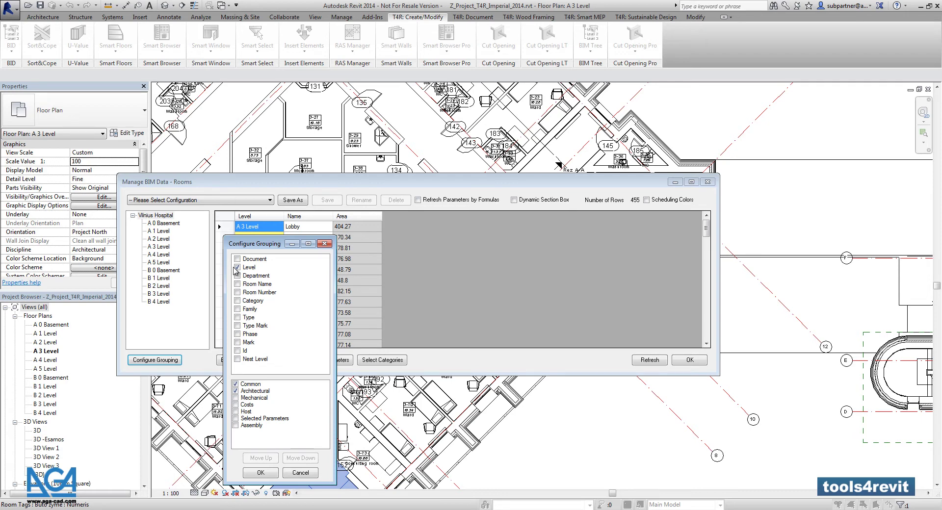
{"action": "left_click", "coordinate": [238, 276]}
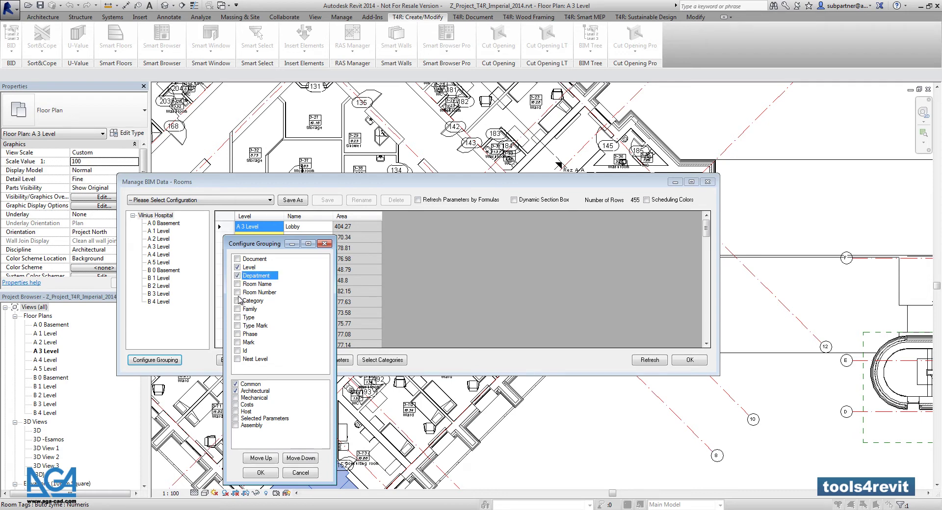
{"action": "left_click", "coordinate": [237, 284]}
{"action": "left_click", "coordinate": [238, 293]}
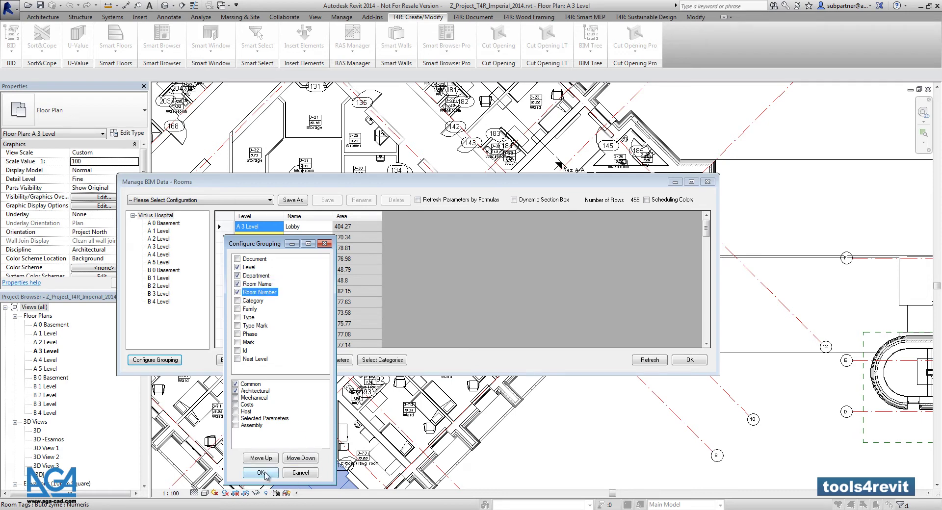
{"action": "left_click", "coordinate": [265, 473]}
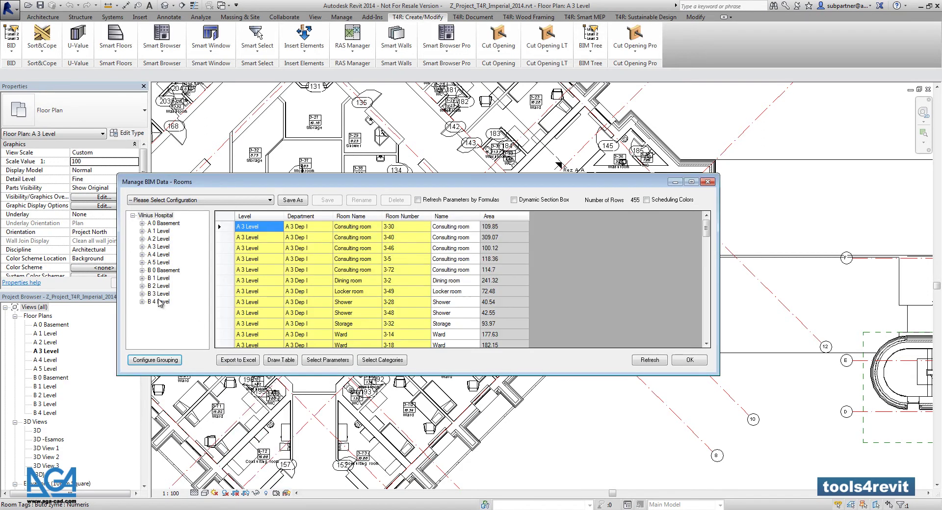
Expand A 3 Level and filter the table to its Dep I, then Dep II rooms
{"action": "left_click", "coordinate": [142, 247]}
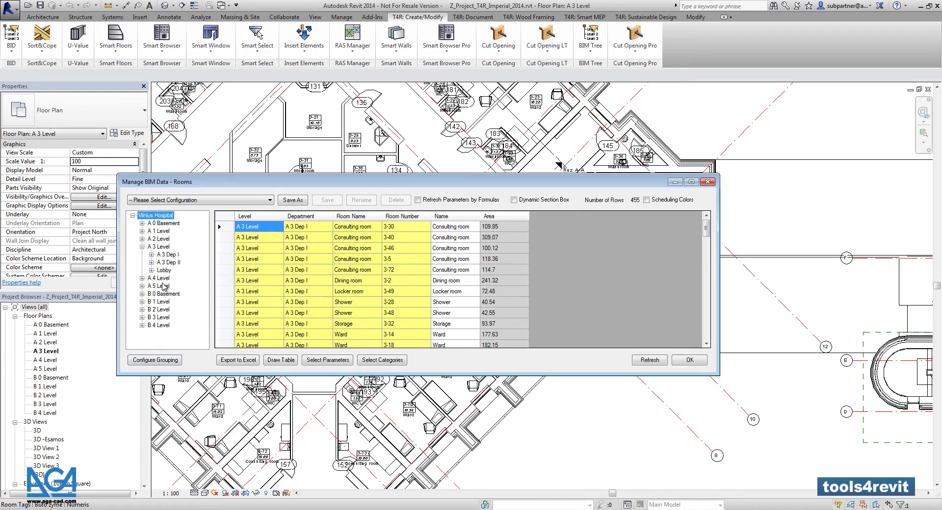
{"action": "left_click", "coordinate": [161, 248]}
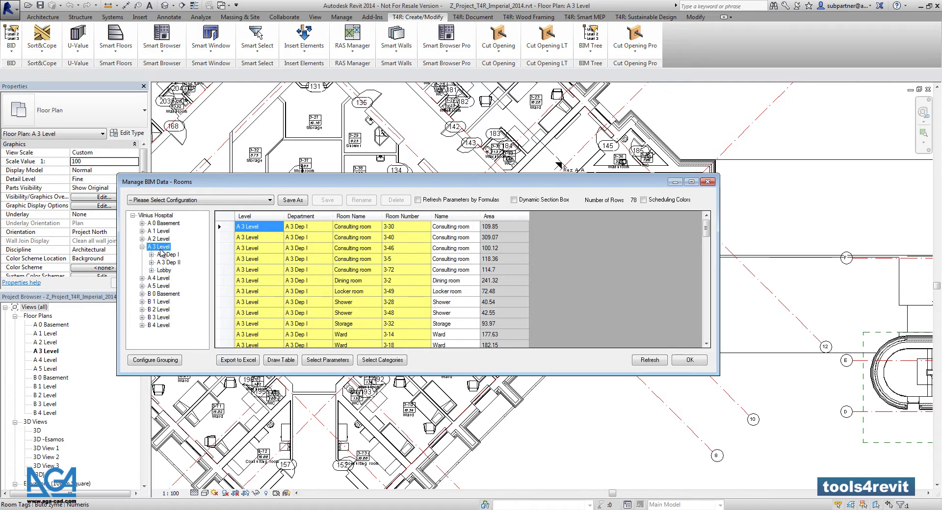
{"action": "left_click", "coordinate": [152, 255]}
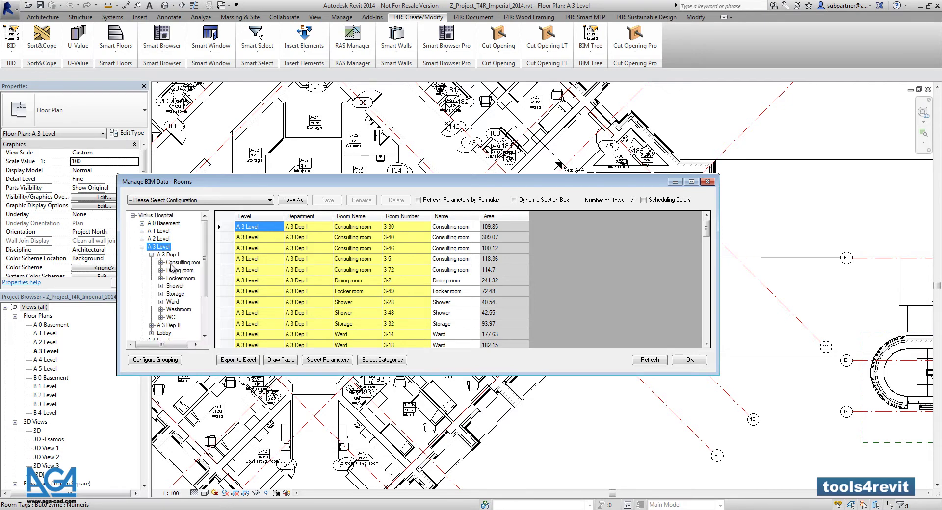
{"action": "left_click", "coordinate": [170, 256]}
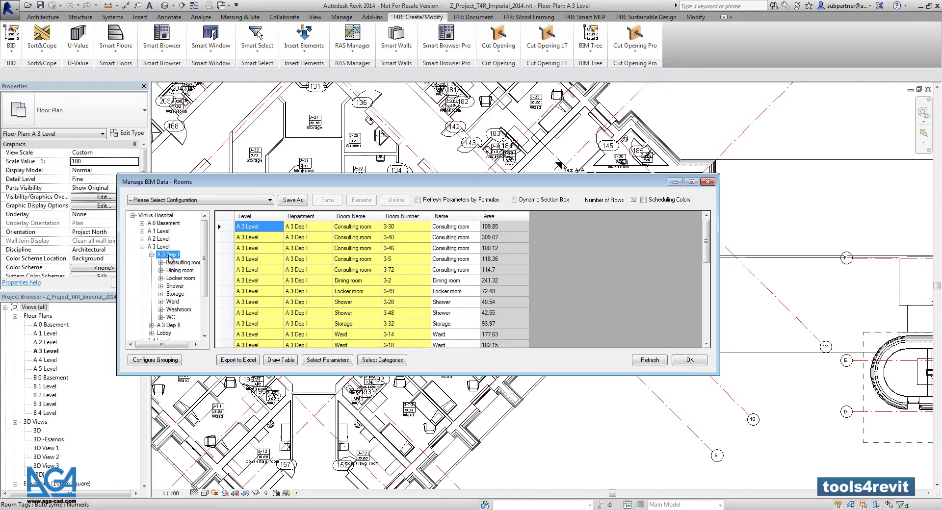
{"action": "left_click", "coordinate": [170, 327]}
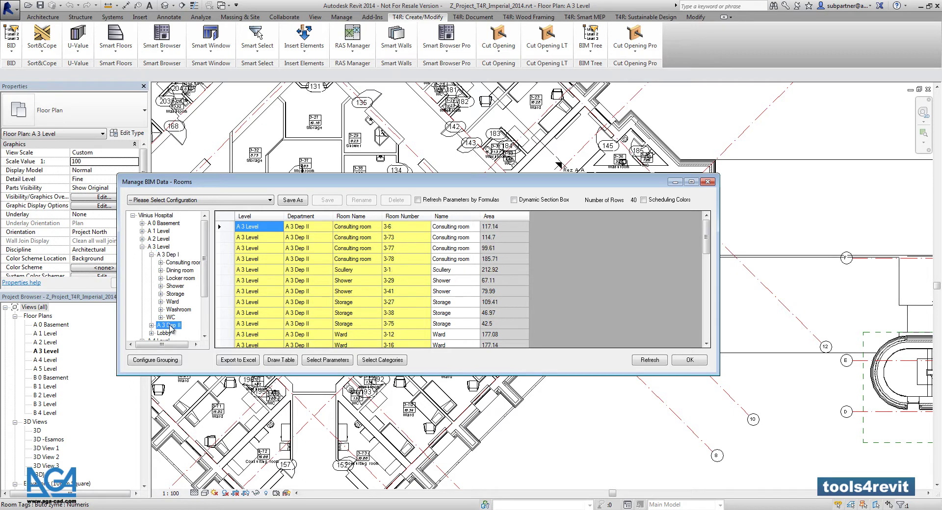
Select the whole Name column to highlight the Dep II rooms in the floor plan
{"action": "left_click", "coordinate": [597, 277]}
{"action": "scroll", "coordinate": [471, 290], "scroll_direction": "down", "scroll_amount": 3}
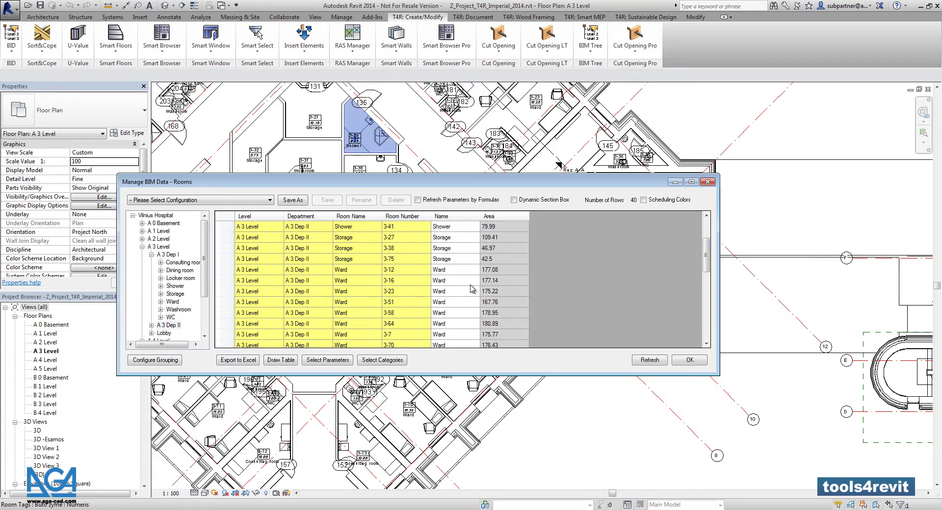
{"action": "scroll", "coordinate": [471, 289], "scroll_direction": "down", "scroll_amount": 3}
{"action": "scroll", "coordinate": [469, 288], "scroll_direction": "up", "scroll_amount": 8}
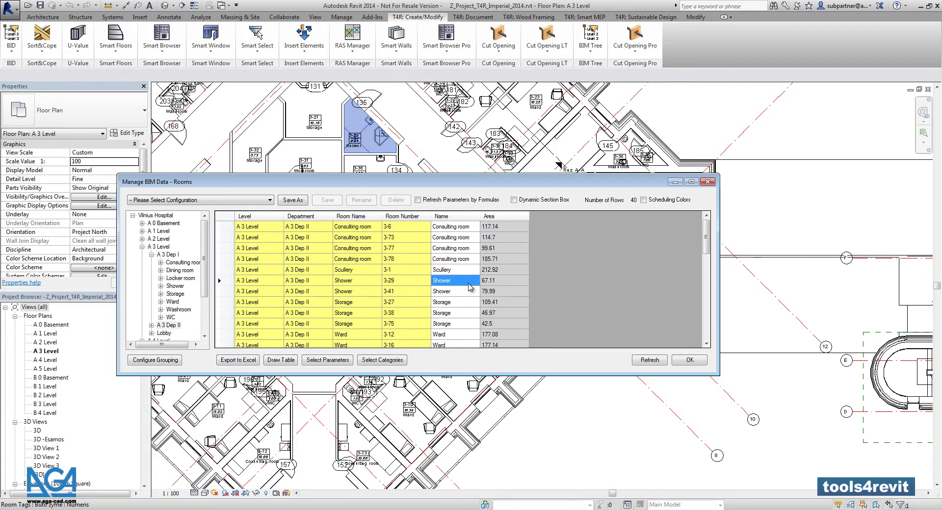
{"action": "right_click", "coordinate": [467, 287]}
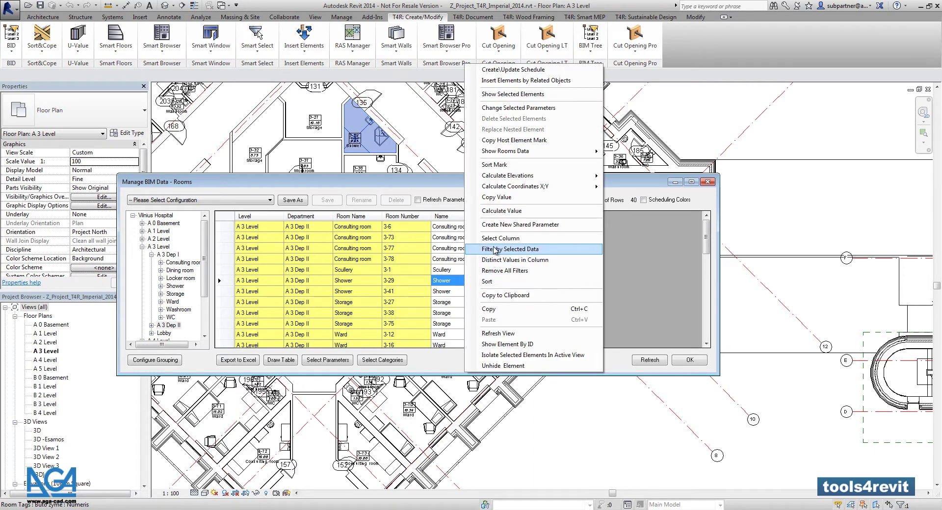
{"action": "left_click", "coordinate": [495, 238]}
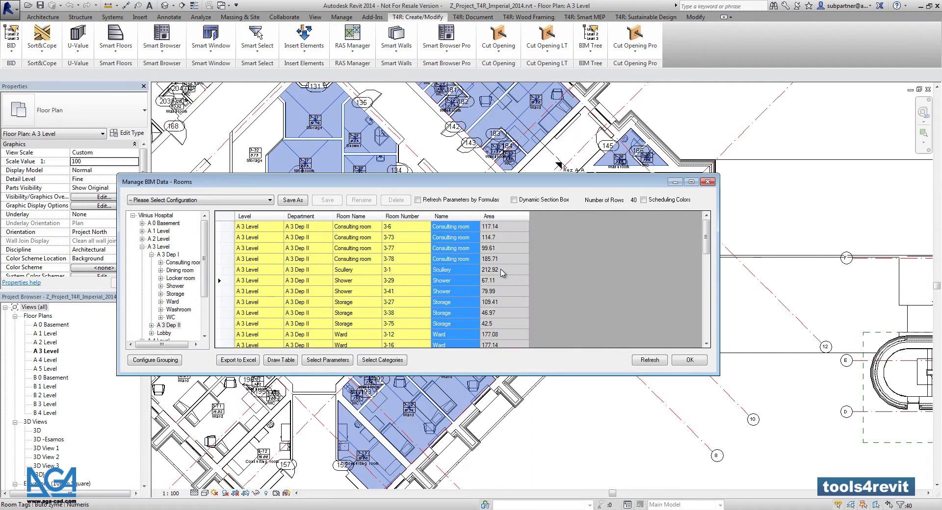
{"action": "left_click_drag", "start_coordinate": [541, 187], "coordinate": [502, 324]}
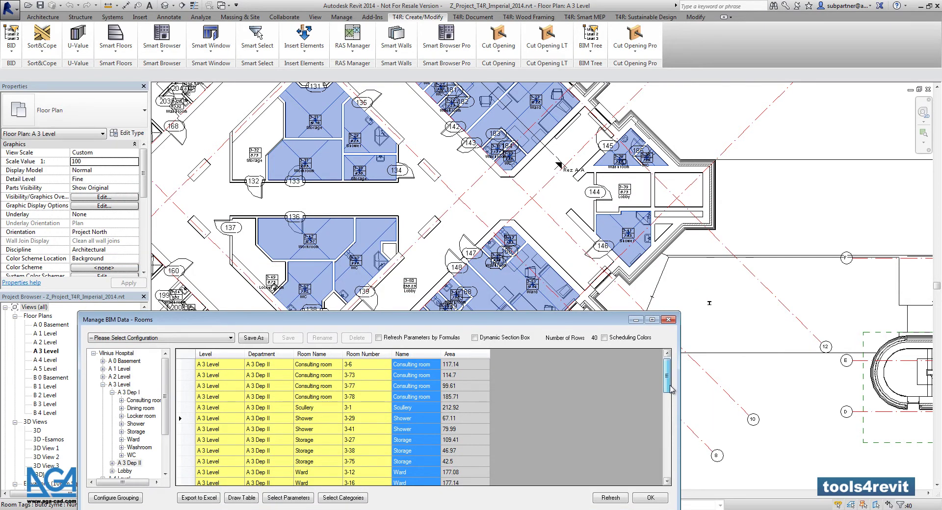
{"action": "left_click_drag", "start_coordinate": [571, 324], "coordinate": [631, 255]}
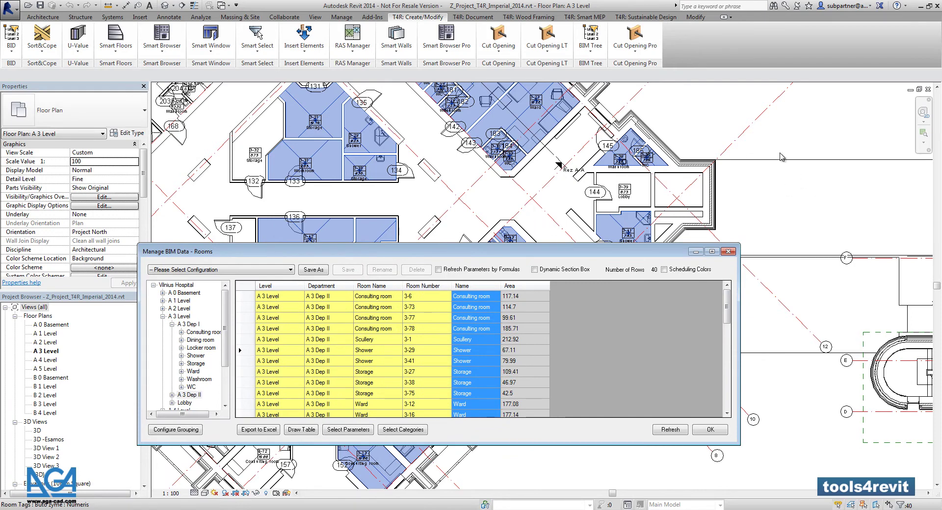
{"action": "middle_click_drag", "start_coordinate": [697, 127], "coordinate": [596, 172]}
{"action": "scroll", "coordinate": [699, 141], "scroll_direction": "down", "scroll_amount": 3}
{"action": "scroll", "coordinate": [540, 188], "scroll_direction": "down", "scroll_amount": 2}
Filter the table back to all A 3 Level rooms and pick room 3-72's name
{"action": "left_click", "coordinate": [420, 328]}
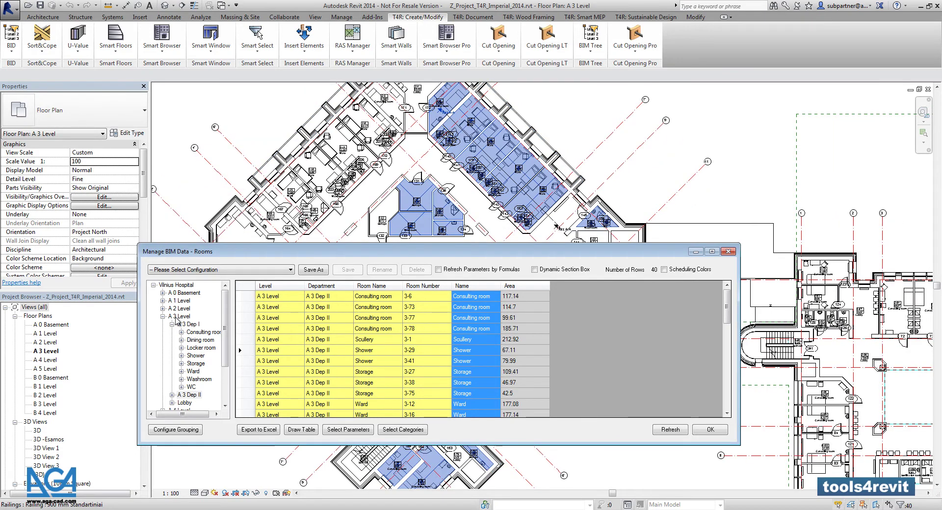
{"action": "left_click", "coordinate": [178, 316]}
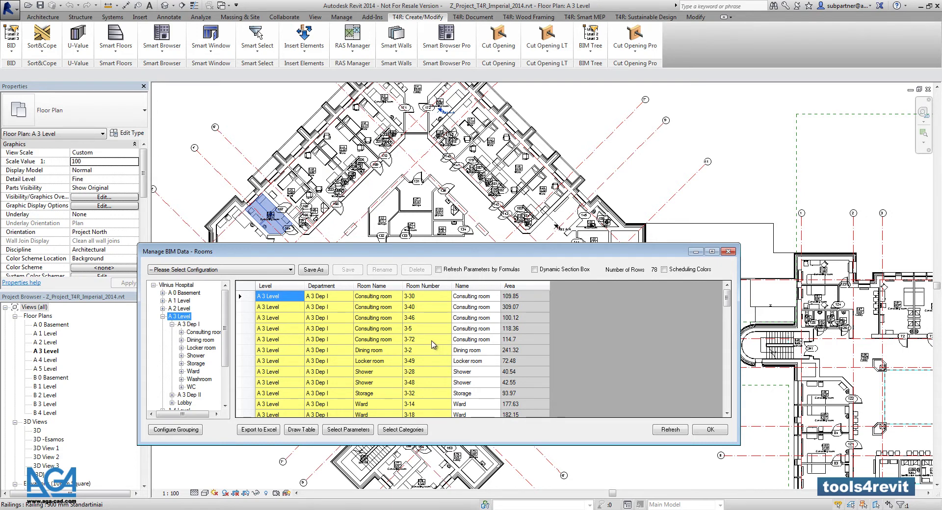
{"action": "left_click", "coordinate": [471, 341]}
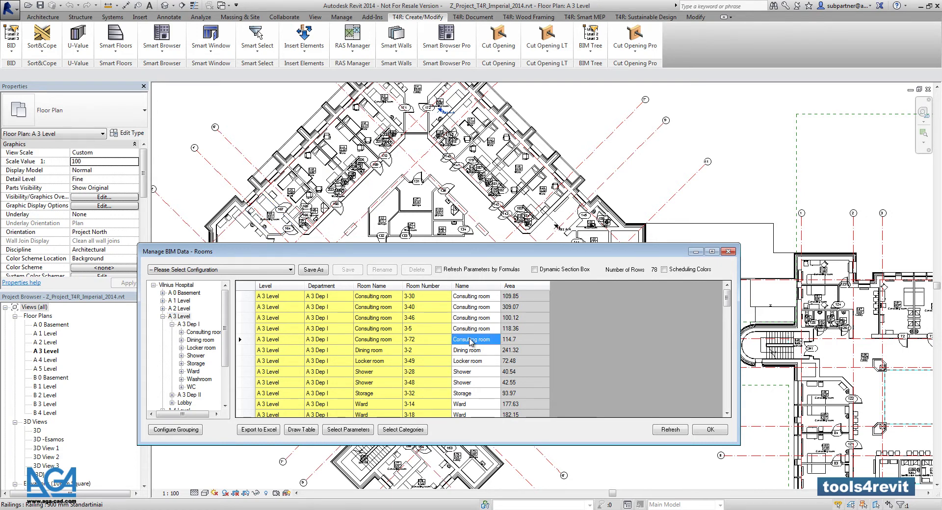
Select the whole Name column to highlight all A 3 Level rooms
{"action": "right_click", "coordinate": [470, 341]}
{"action": "left_click", "coordinate": [508, 376]}
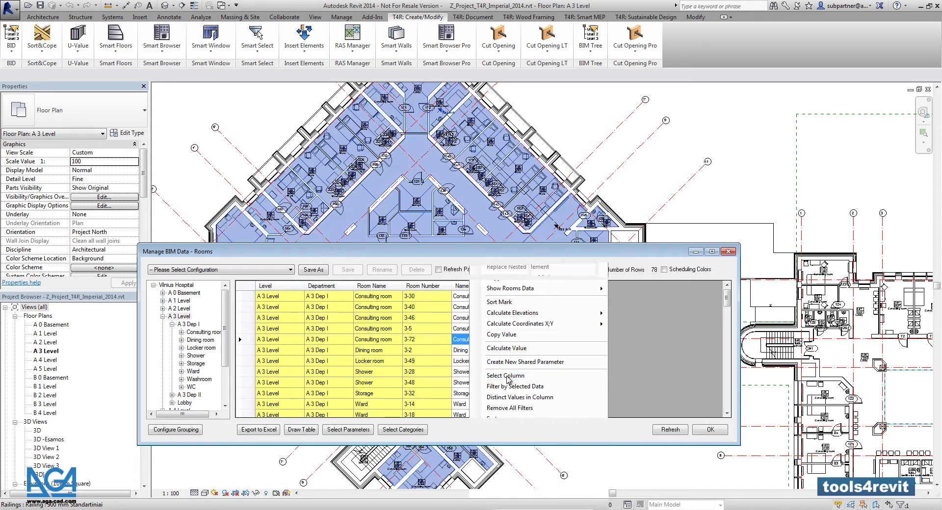
{"action": "scroll", "coordinate": [733, 310], "scroll_direction": "down", "scroll_amount": 1}
{"action": "scroll", "coordinate": [733, 310], "scroll_direction": "down", "scroll_amount": 3}
{"action": "scroll", "coordinate": [733, 310], "scroll_direction": "up", "scroll_amount": 3}
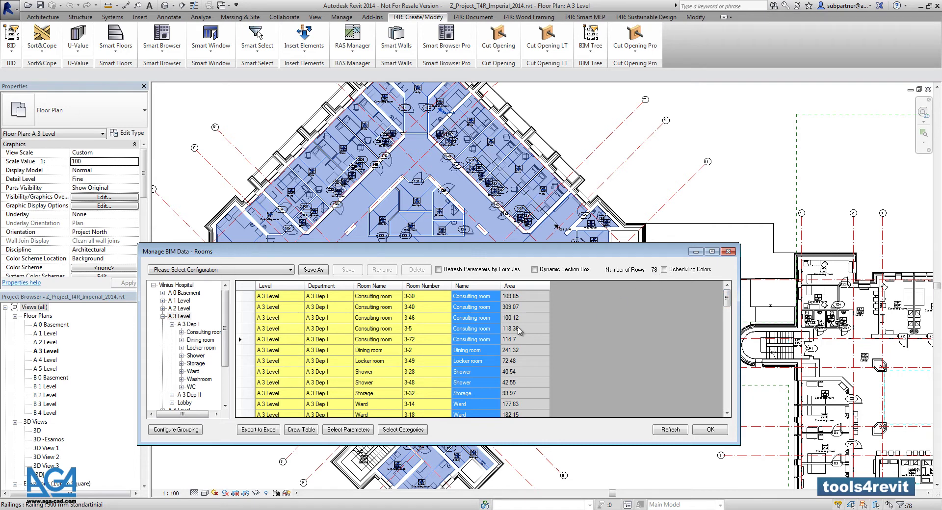
Show the selected rooms' data calculated By Ceiling Height
{"action": "right_click", "coordinate": [484, 318]}
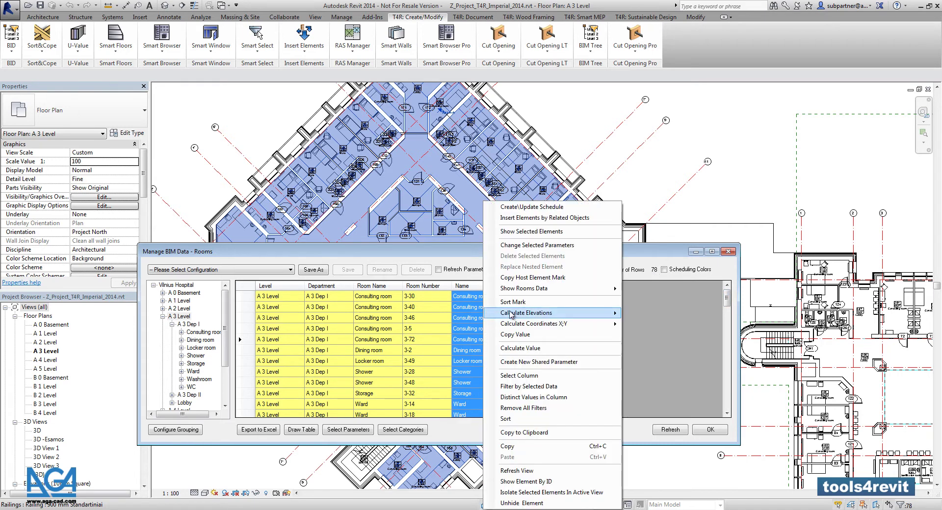
{"action": "mouse_move", "coordinate": [539, 293]}
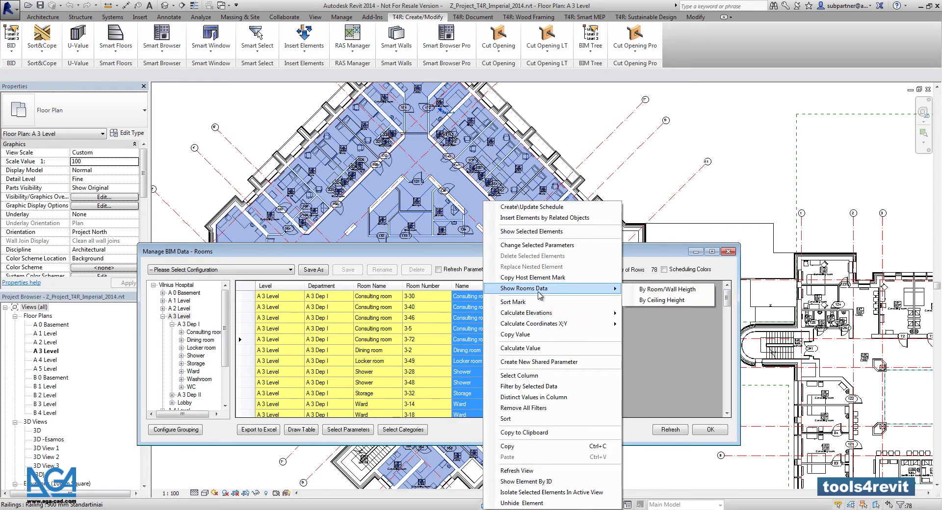
{"action": "left_click", "coordinate": [652, 302]}
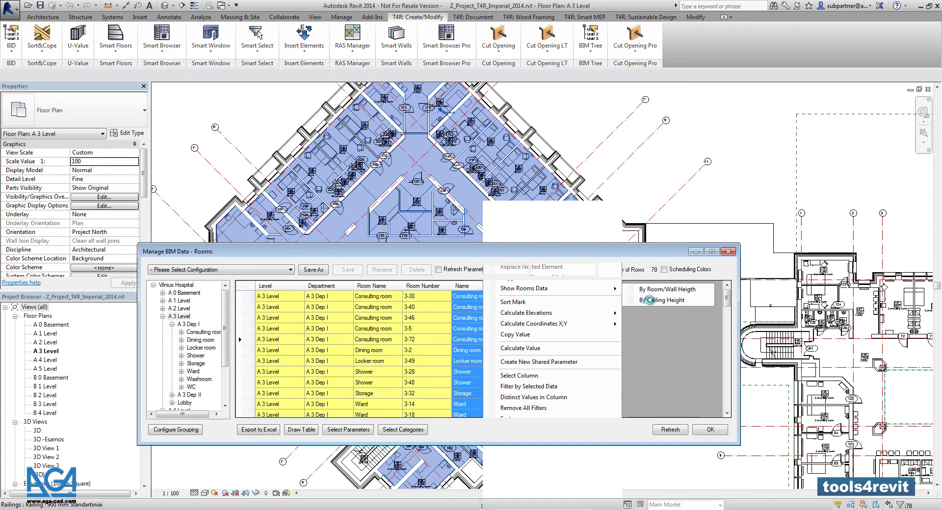
{"action": "left_click", "coordinate": [649, 300]}
Move the Show Rooms Data window over the plan and widen it to show Wall ID
{"action": "left_click_drag", "start_coordinate": [667, 165], "coordinate": [328, 112]}
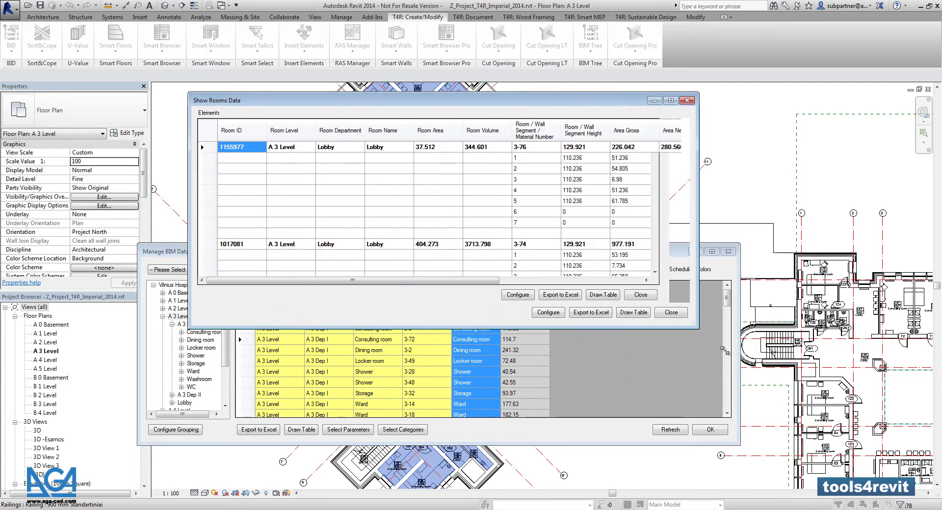
{"action": "left_click_drag", "start_coordinate": [595, 100], "coordinate": [502, 100]}
{"action": "mouse_move", "coordinate": [577, 427]}
{"action": "left_mouse_down"}
{"action": "mouse_move", "coordinate": [646, 427]}
{"action": "mouse_move", "coordinate": [577, 427]}
{"action": "left_mouse_up"}
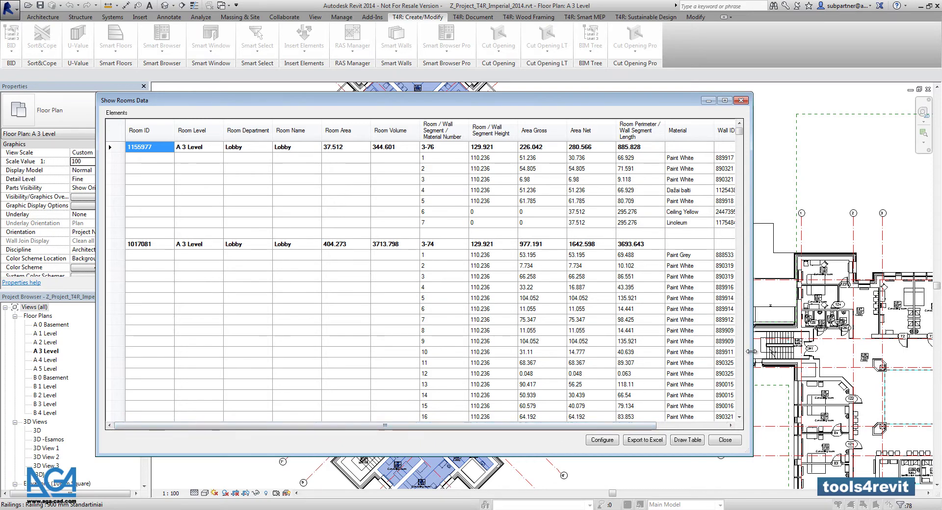
{"action": "left_click_drag", "start_coordinate": [753, 353], "coordinate": [857, 344]}
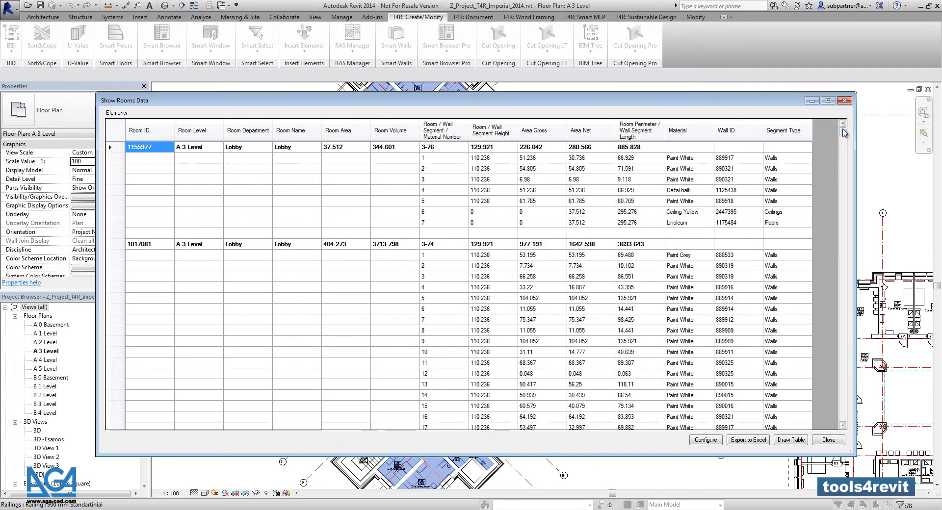
{"action": "left_click_drag", "start_coordinate": [843, 129], "coordinate": [871, 193]}
Review Lobby room 1017103's wall rows 1–7: gross areas, net areas and materials
{"action": "left_click", "coordinate": [298, 225]}
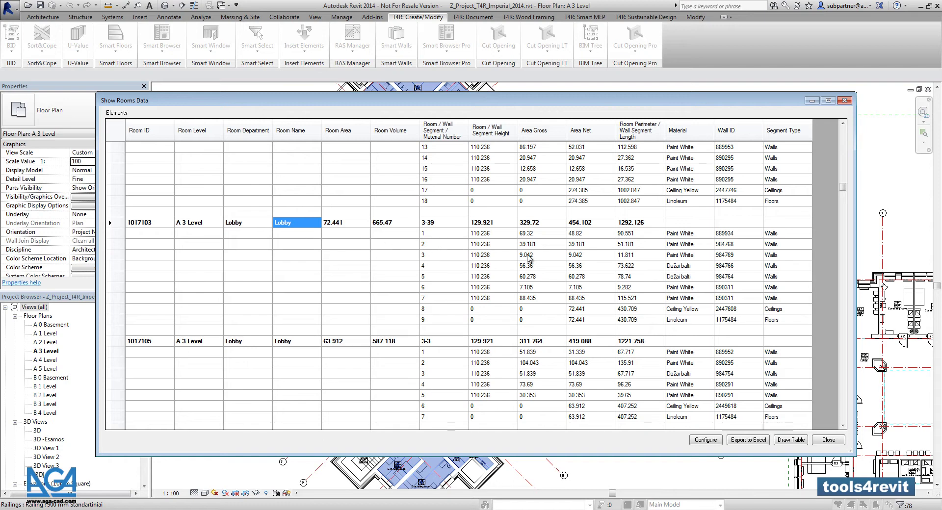
{"action": "left_click_drag", "start_coordinate": [781, 234], "coordinate": [456, 297]}
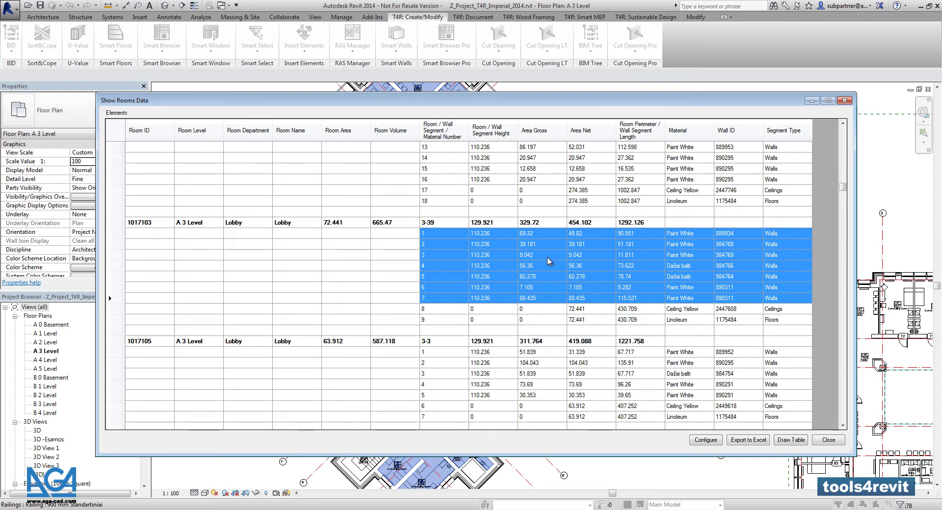
{"action": "left_click_drag", "start_coordinate": [549, 234], "coordinate": [555, 299]}
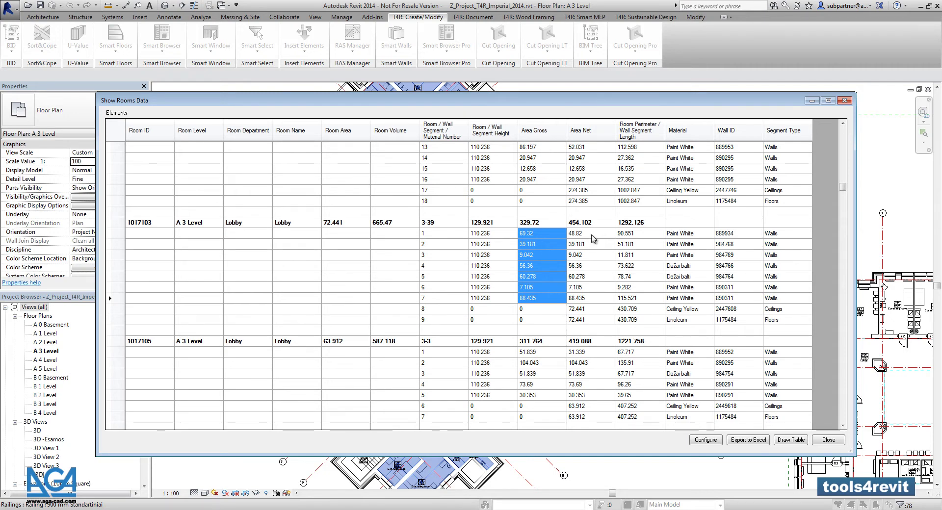
{"action": "left_click_drag", "start_coordinate": [593, 237], "coordinate": [592, 300]}
{"action": "left_click_drag", "start_coordinate": [545, 234], "coordinate": [542, 298]}
{"action": "left_click_drag", "start_coordinate": [594, 236], "coordinate": [604, 303]}
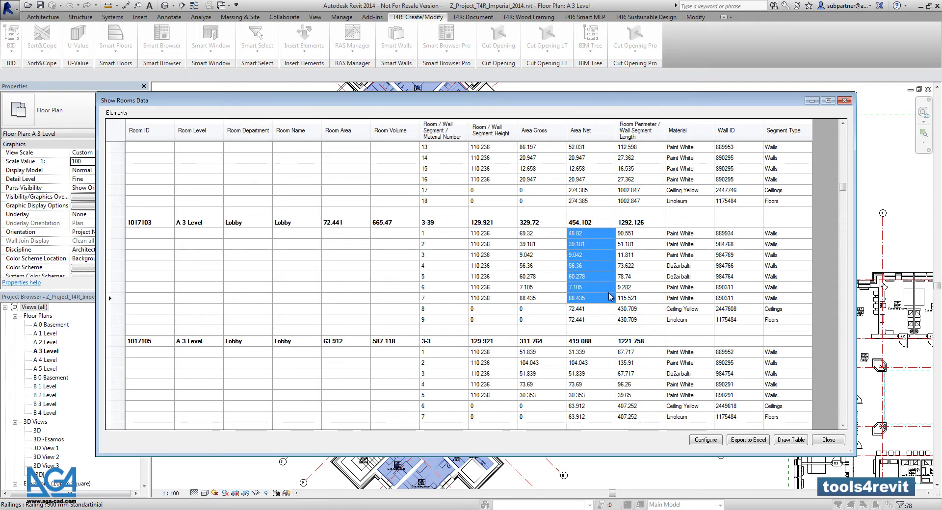
{"action": "left_click_drag", "start_coordinate": [698, 235], "coordinate": [698, 308]}
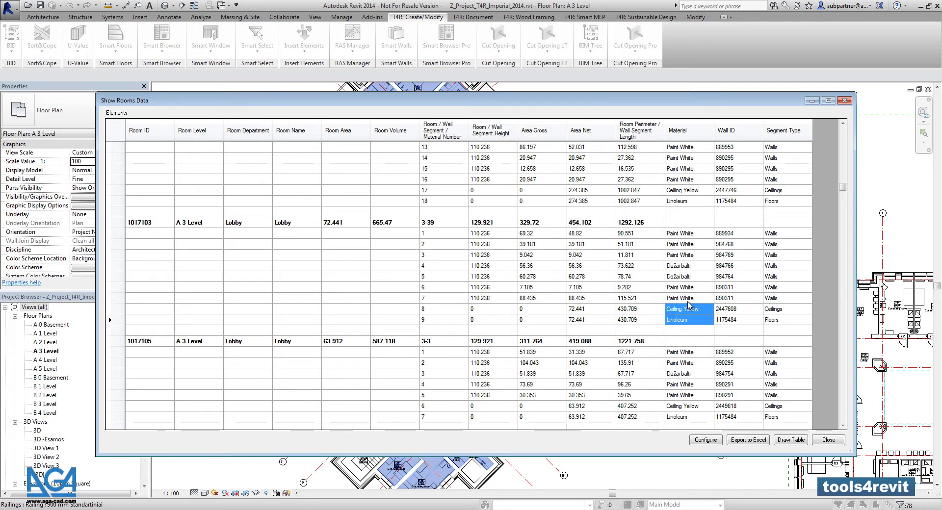
Check the 9.282 segment length, Ceiling Yellow ceiling, Linoleum floor and 430.709 perimeter
{"action": "left_click", "coordinate": [638, 288]}
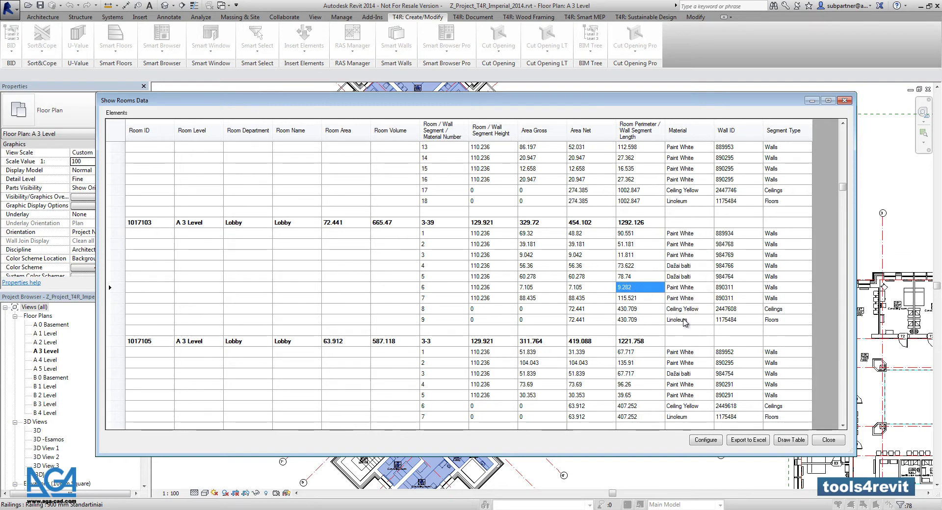
{"action": "left_click", "coordinate": [688, 309]}
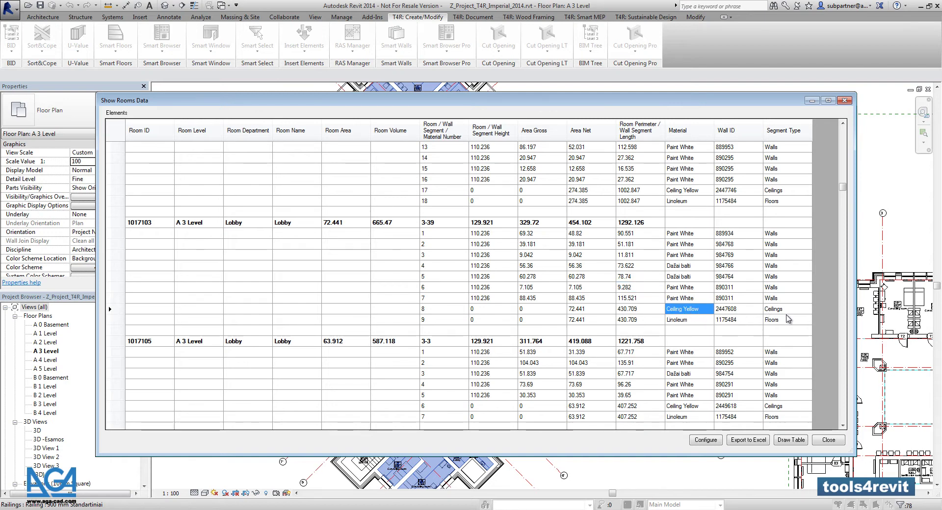
{"action": "left_click", "coordinate": [787, 320]}
{"action": "left_click", "coordinate": [695, 324]}
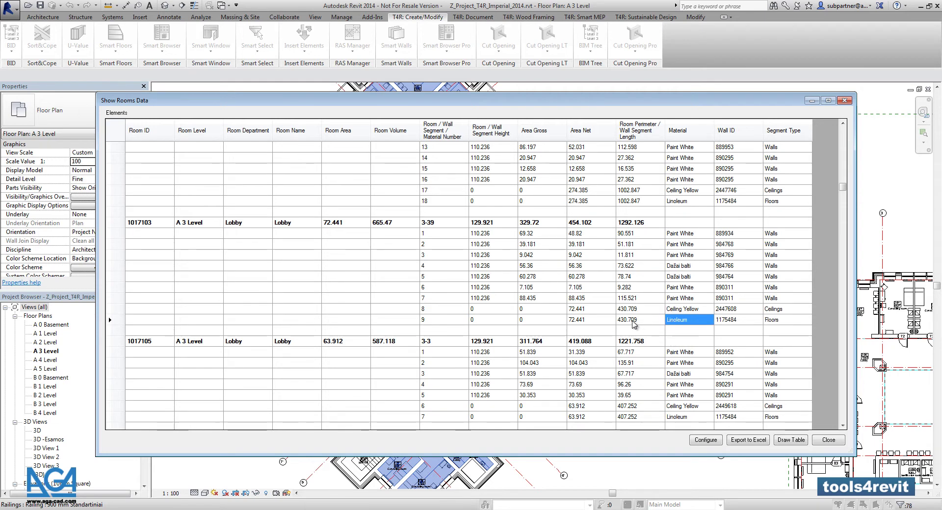
{"action": "left_click", "coordinate": [634, 322]}
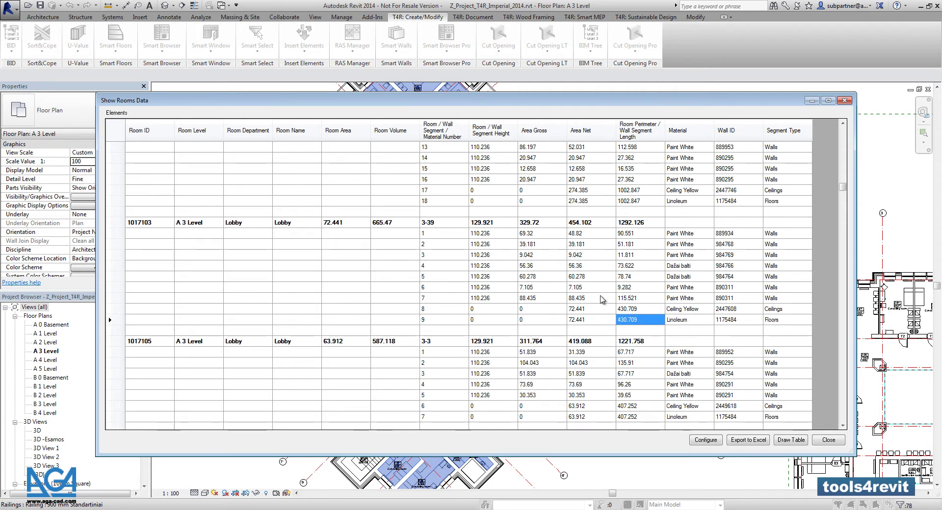
{"action": "left_click", "coordinate": [599, 277]}
{"action": "scroll", "coordinate": [646, 298], "scroll_direction": "down", "scroll_amount": 7}
{"action": "scroll", "coordinate": [646, 298], "scroll_direction": "up", "scroll_amount": 12}
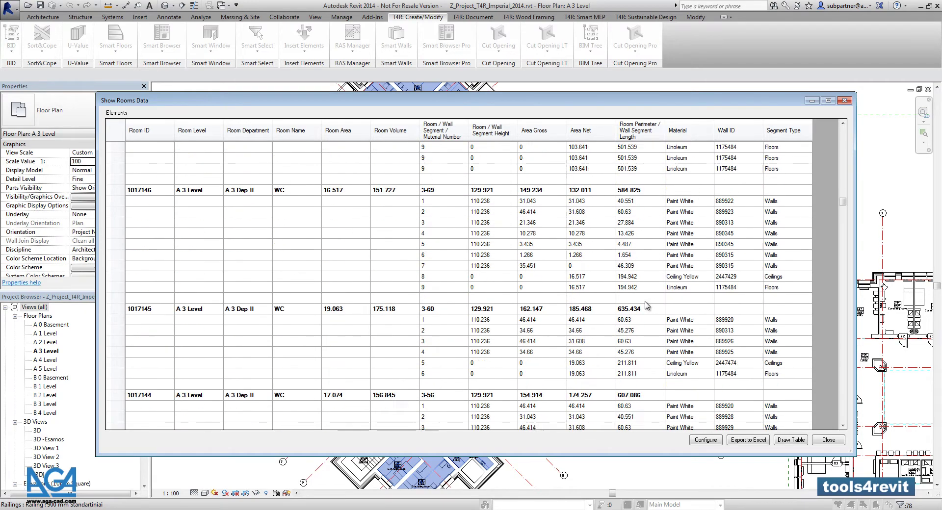
{"action": "scroll", "coordinate": [646, 311], "scroll_direction": "up", "scroll_amount": 5}
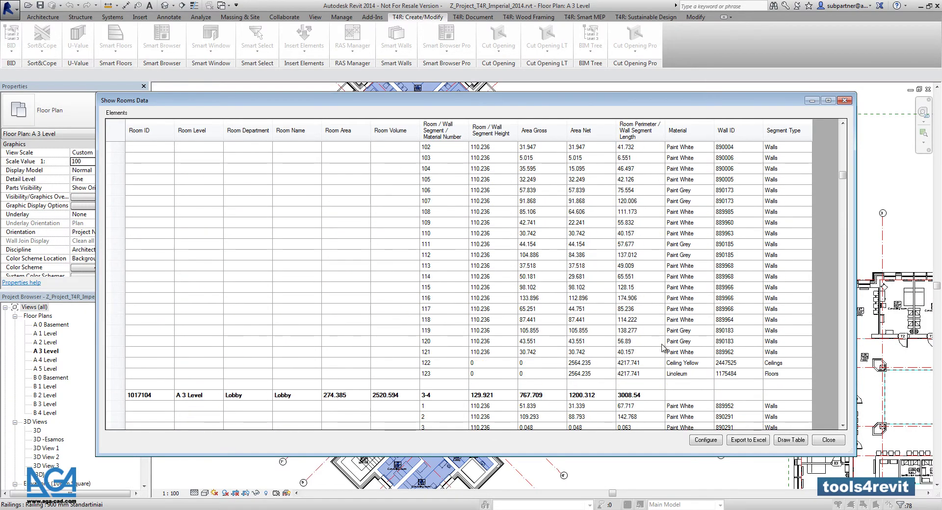
Export the rooms data to Excel, accept the format warning, review the sheet and close it
{"action": "left_click", "coordinate": [748, 440]}
{"action": "left_click", "coordinate": [437, 284]}
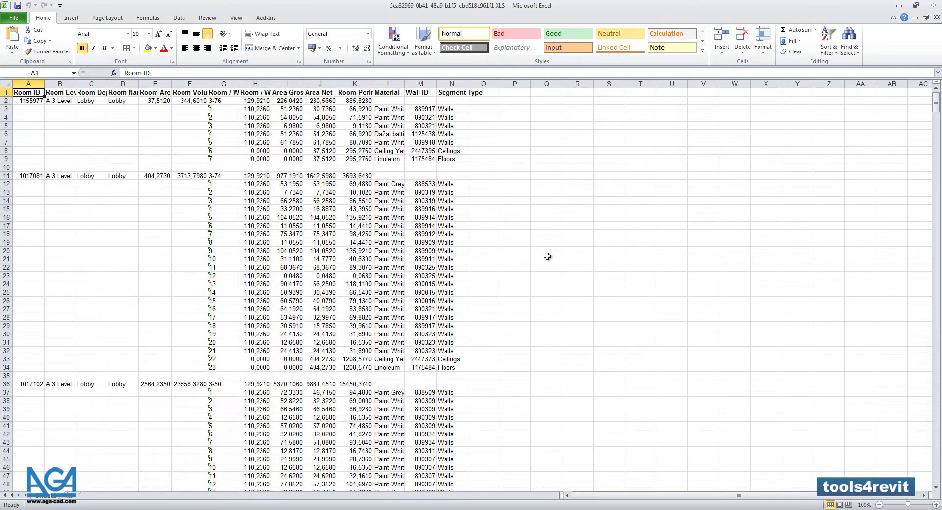
{"action": "left_click", "coordinate": [553, 254]}
{"action": "scroll", "coordinate": [611, 257], "scroll_direction": "down", "scroll_amount": 20}
{"action": "scroll", "coordinate": [615, 259], "scroll_direction": "down", "scroll_amount": 20}
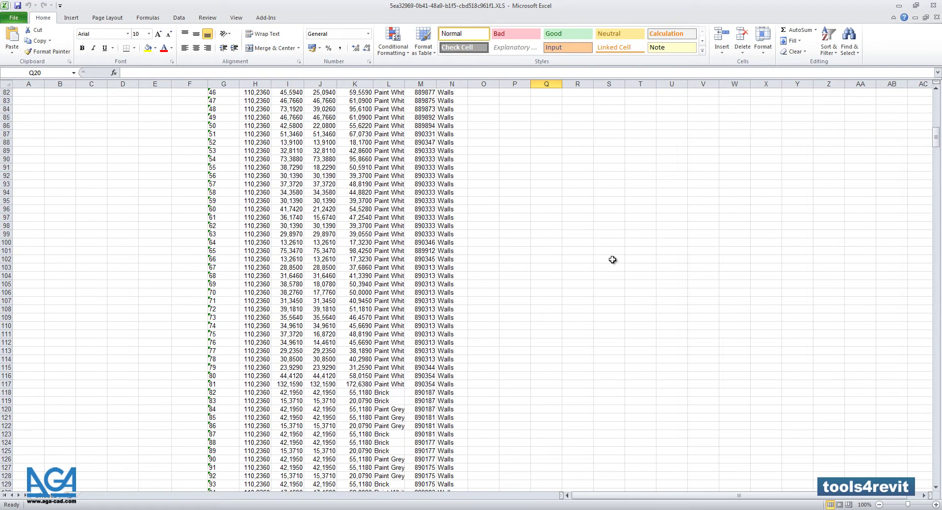
{"action": "left_click", "coordinate": [933, 5]}
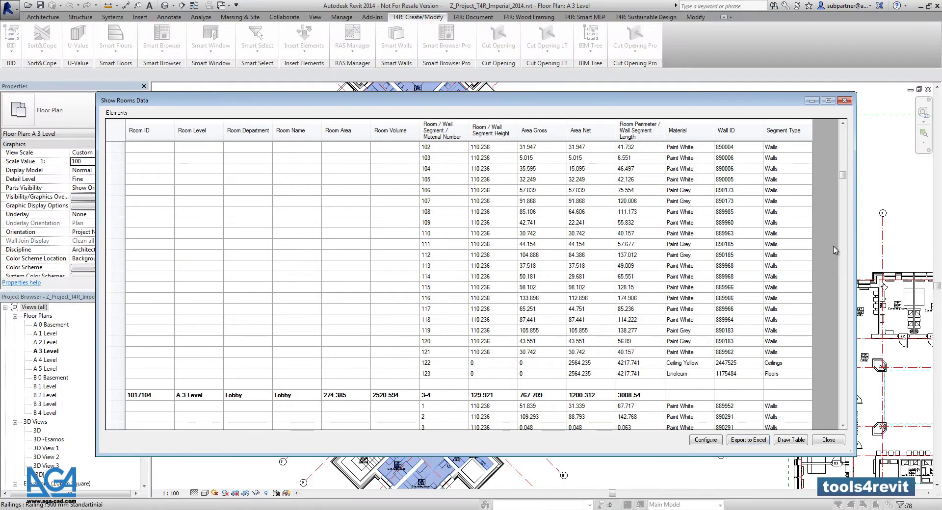
{"action": "left_click_drag", "start_coordinate": [844, 176], "coordinate": [850, 132]}
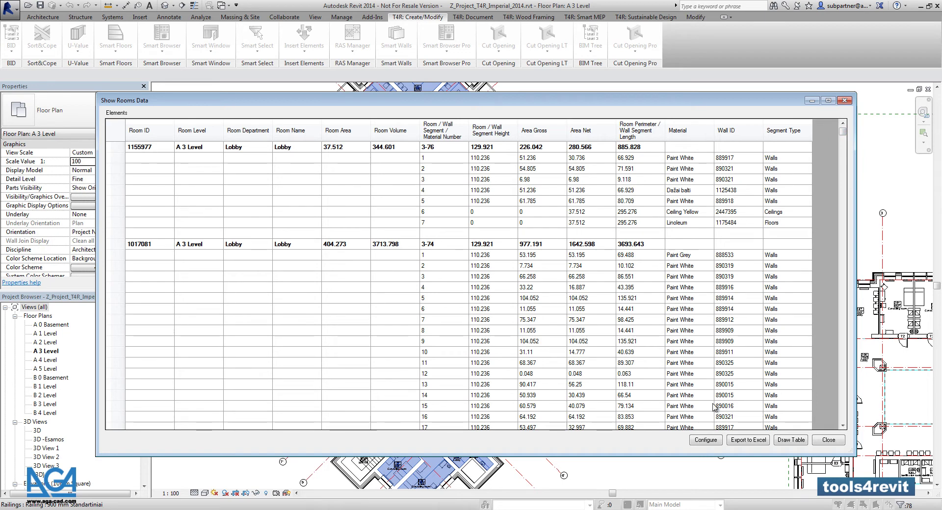
In Configure, replace (none) with Room Level and Room Department under Group Material By
{"action": "left_click", "coordinate": [709, 441]}
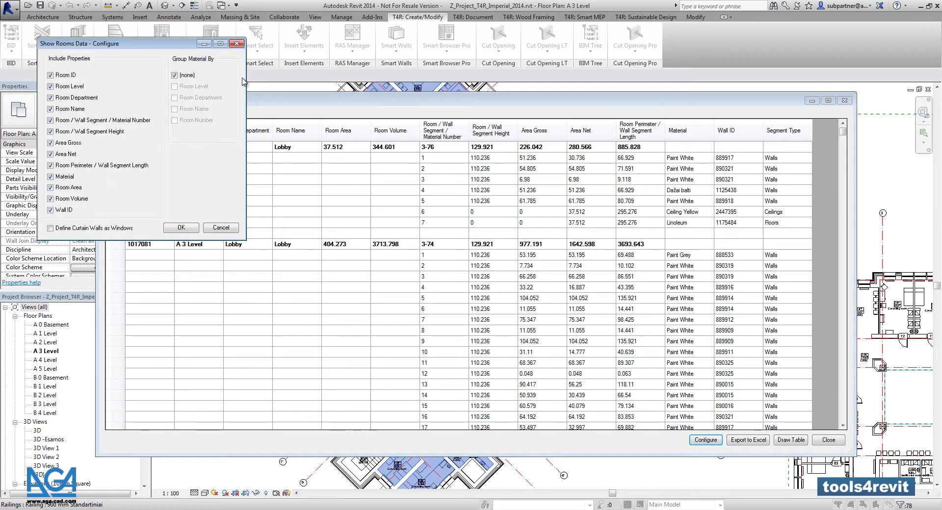
{"action": "left_click_drag", "start_coordinate": [162, 46], "coordinate": [310, 193]}
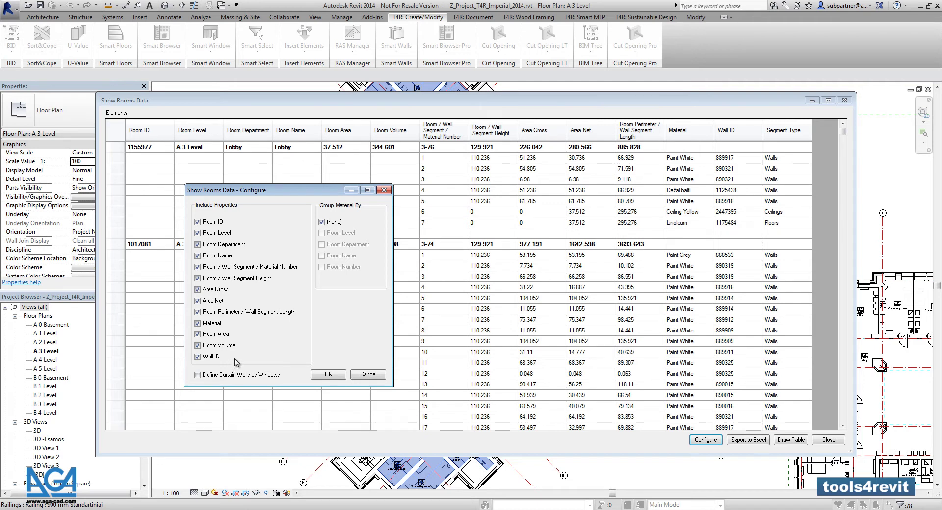
{"action": "left_click", "coordinate": [321, 221]}
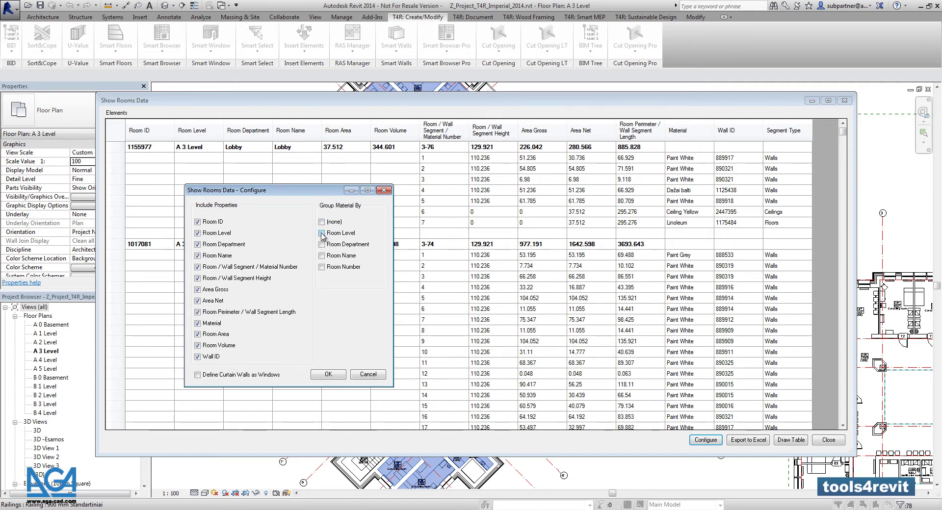
{"action": "left_click", "coordinate": [322, 233]}
{"action": "left_click", "coordinate": [322, 245]}
{"action": "left_click", "coordinate": [330, 375]}
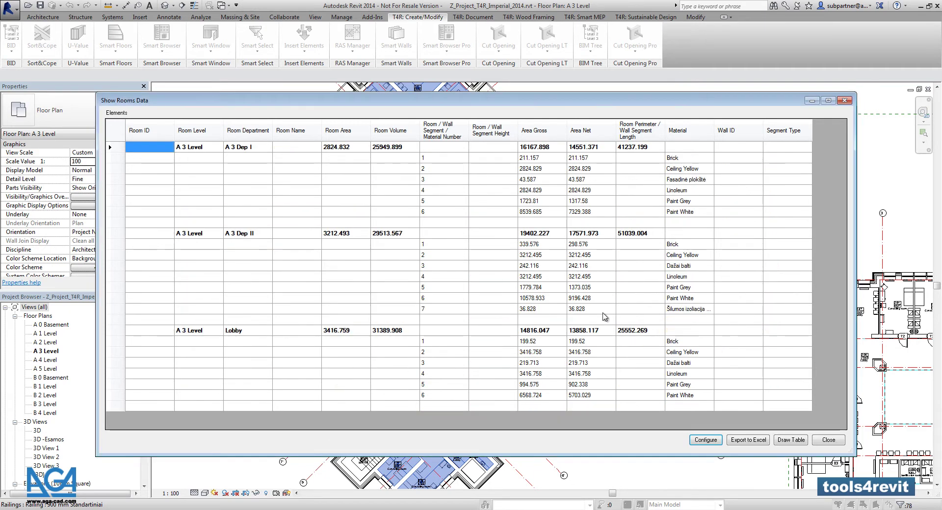
{"action": "left_click", "coordinate": [546, 255]}
{"action": "left_click", "coordinate": [545, 268]}
{"action": "left_click", "coordinate": [547, 289]}
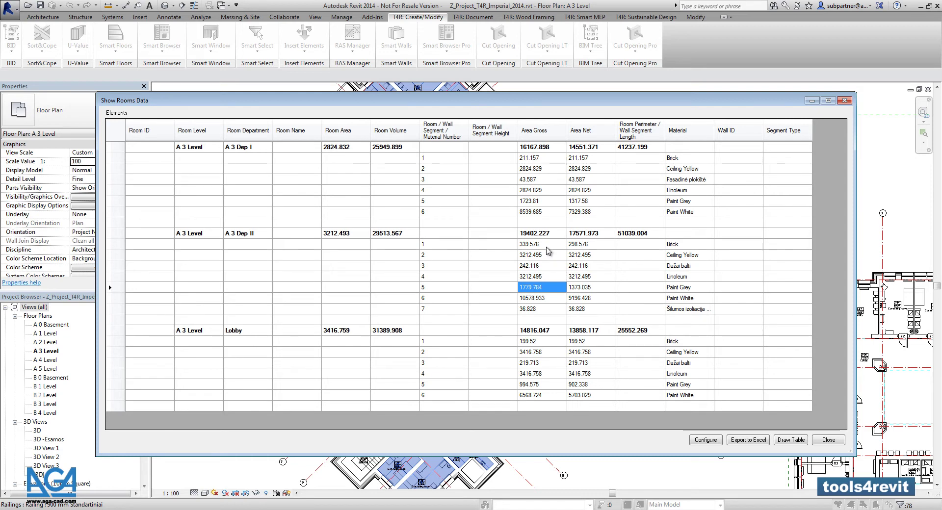
{"action": "left_click", "coordinate": [247, 234]}
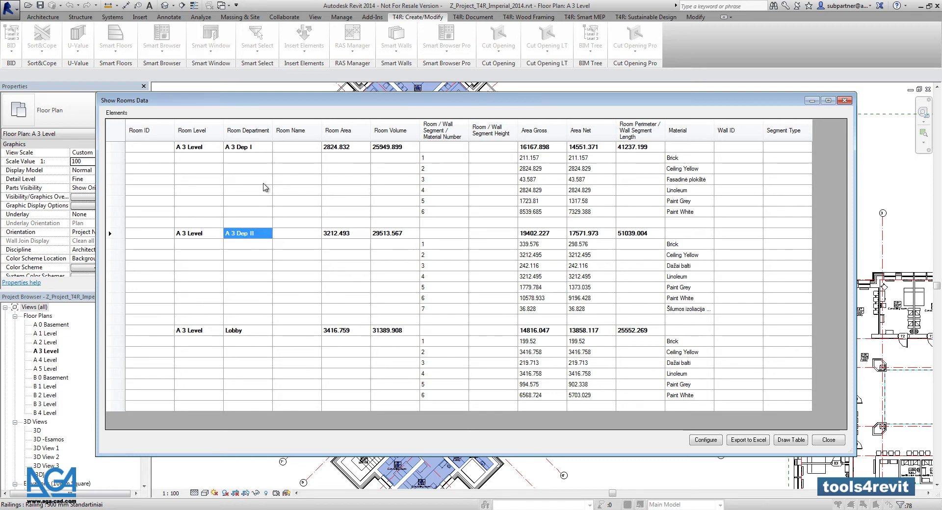
{"action": "left_click", "coordinate": [258, 148]}
{"action": "left_click", "coordinate": [252, 332]}
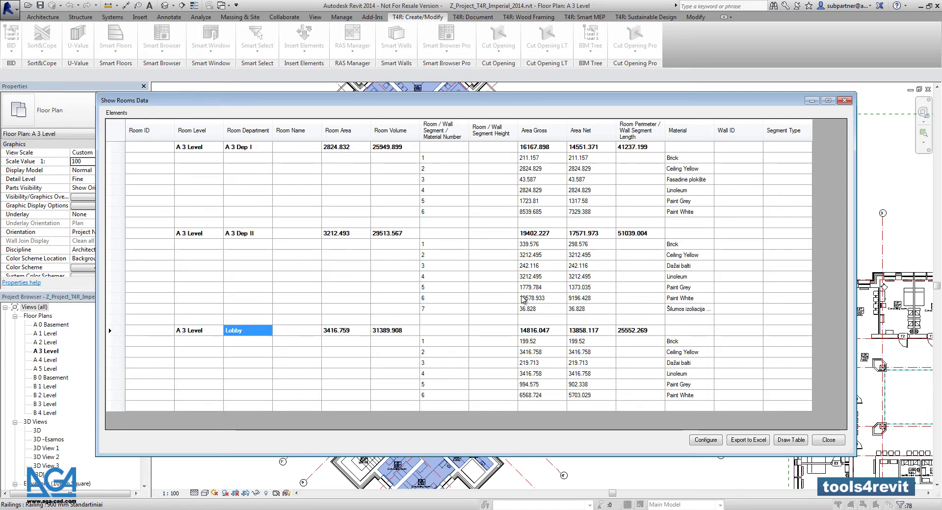
{"action": "left_click", "coordinate": [259, 235]}
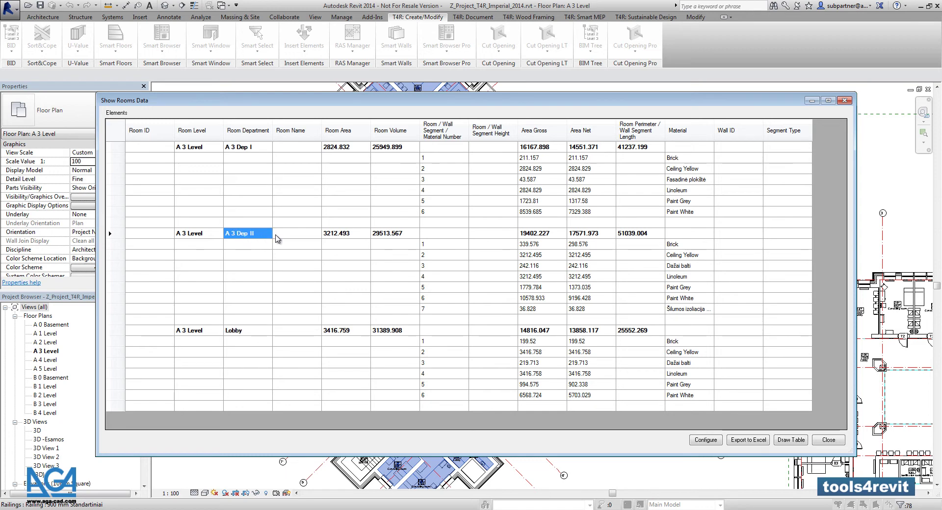
{"action": "left_click_drag", "start_coordinate": [685, 245], "coordinate": [696, 317]}
{"action": "left_click_drag", "start_coordinate": [579, 244], "coordinate": [594, 312]}
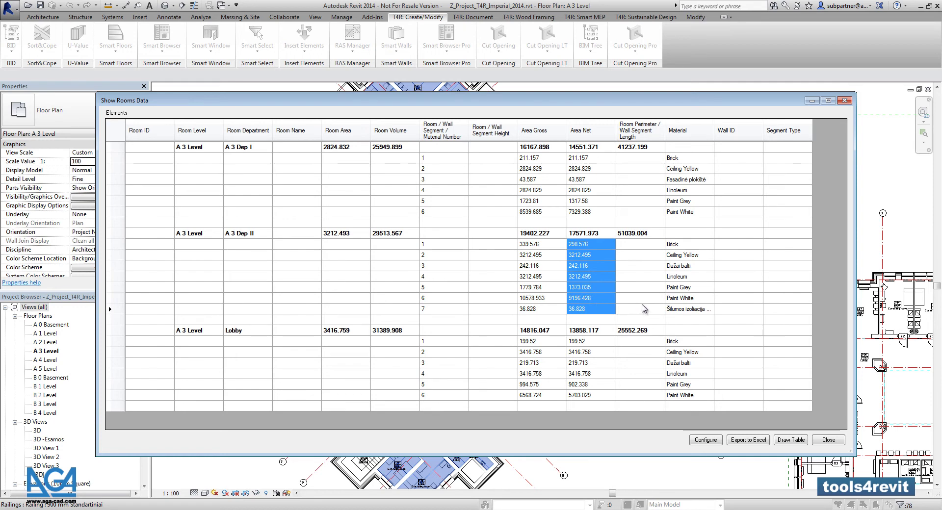
{"action": "left_click", "coordinate": [644, 308]}
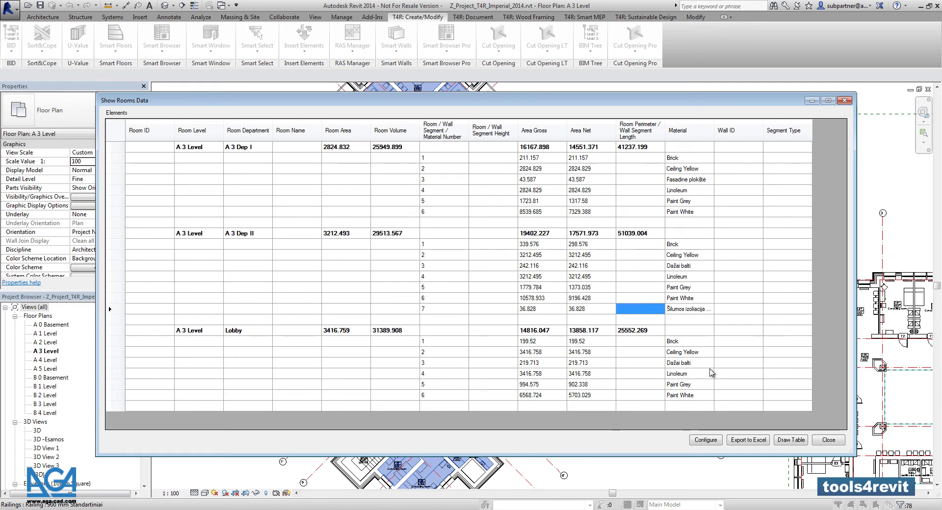